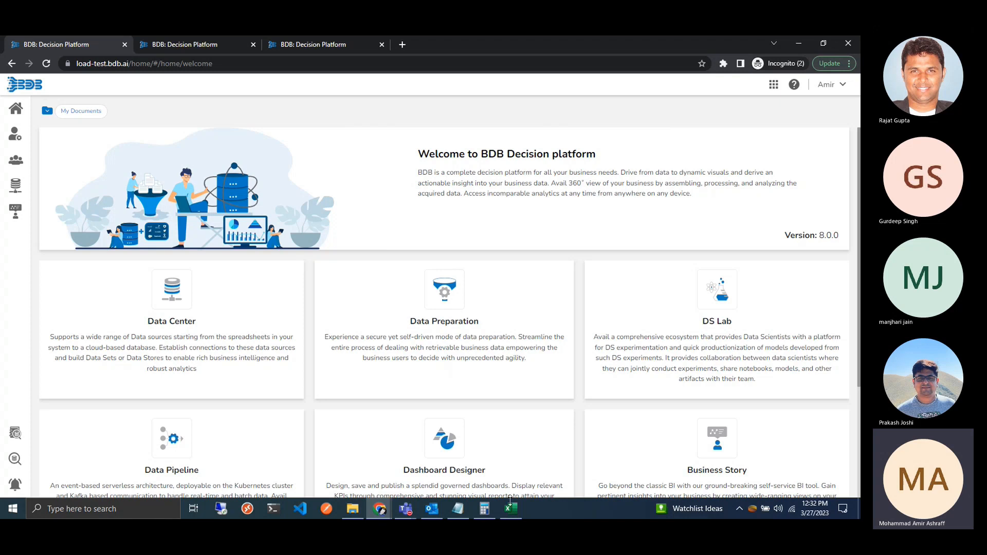
Step: Switch to the FashionRetailStockPrediction_2 workbook in Excel and examine its column headers from Style_Key through to Fit and Fabric
left_click(510, 509)
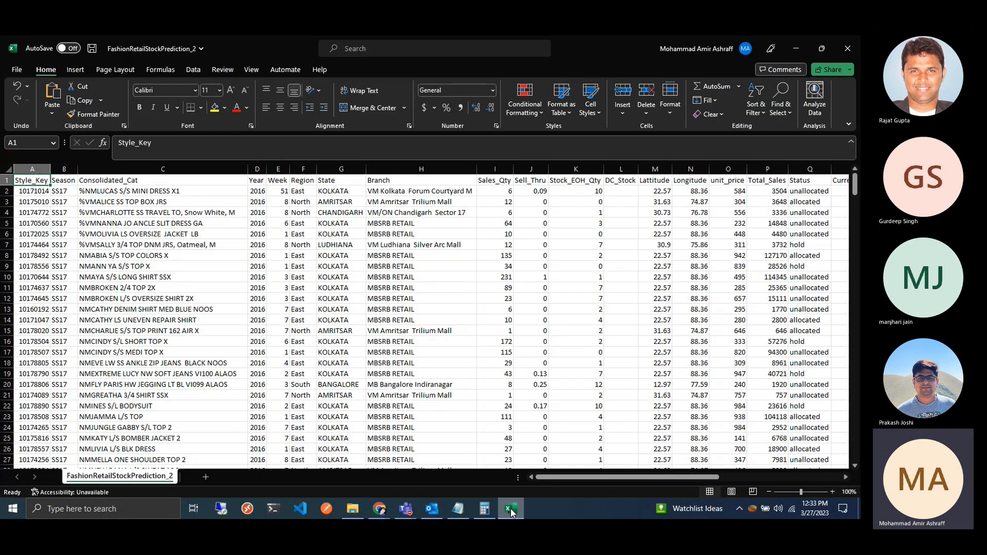
key("Right")
key("Right")
key("Right")
key("Right")
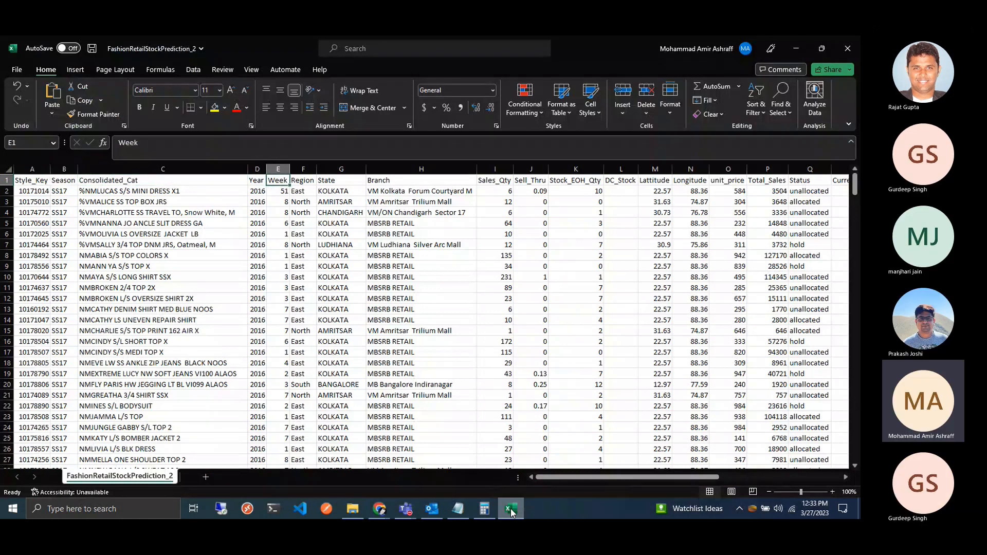
key("Right")
key("Right")
key("Right")
key("Right")
key("Right")
key("Right")
key("Right")
key("Right")
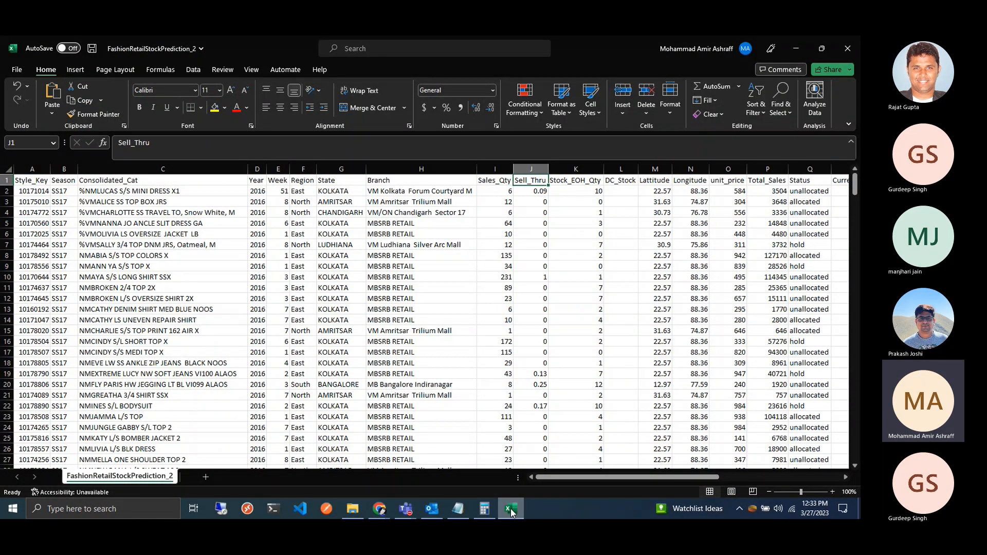
key("Right")
key("Right")
key("Right")
key("Right")
key("Right")
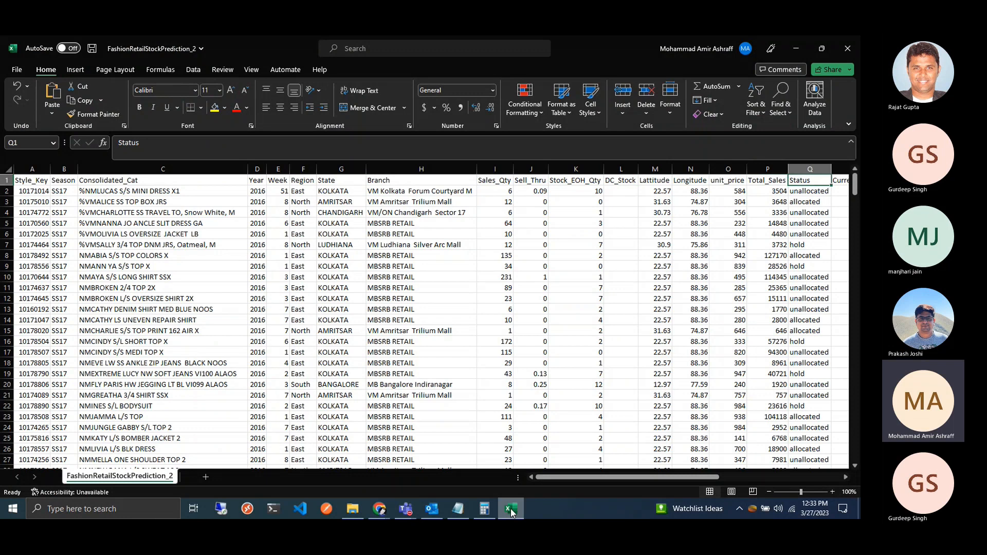
key("Right")
key("Right")
key("Right")
key("Right")
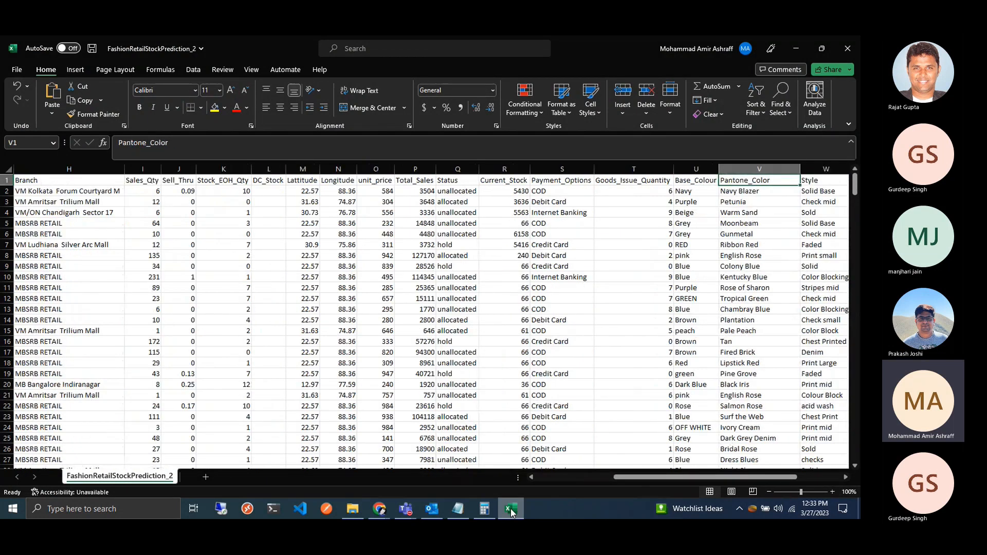
key("Right")
key("Right")
key("Right")
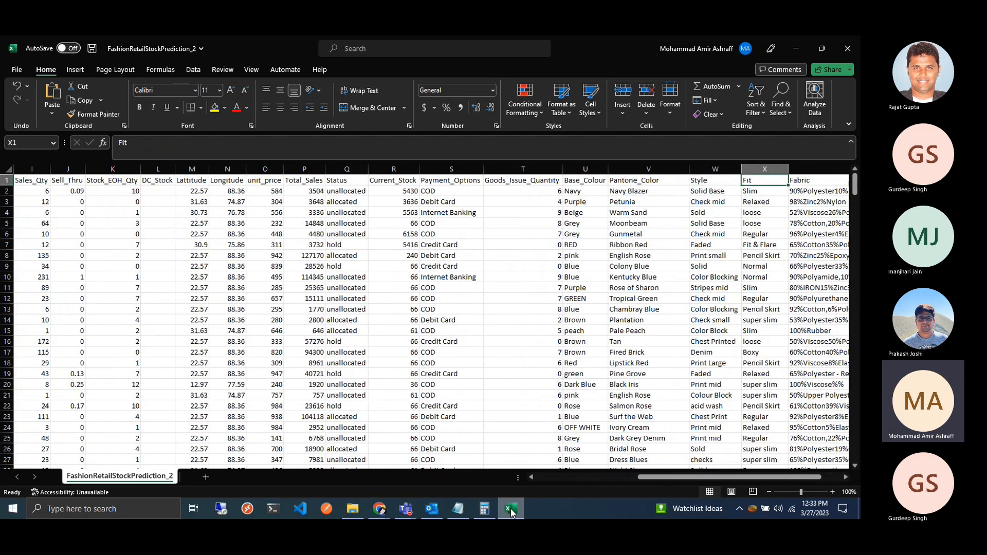
Step: Review the column headers in reverse order from Fit back to Style_Key
key("Left")
key("Left")
key("Left")
key("Left")
key("Left")
key("Left")
key("Left")
key("Left")
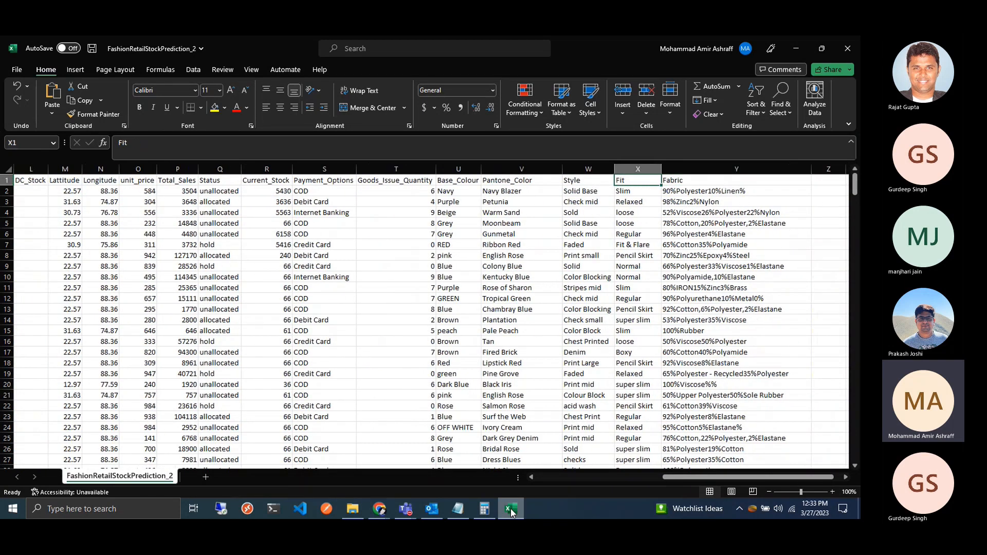
key("Left")
key("Left")
key("Left")
key("Left")
key("Left")
key("Left")
key("Left")
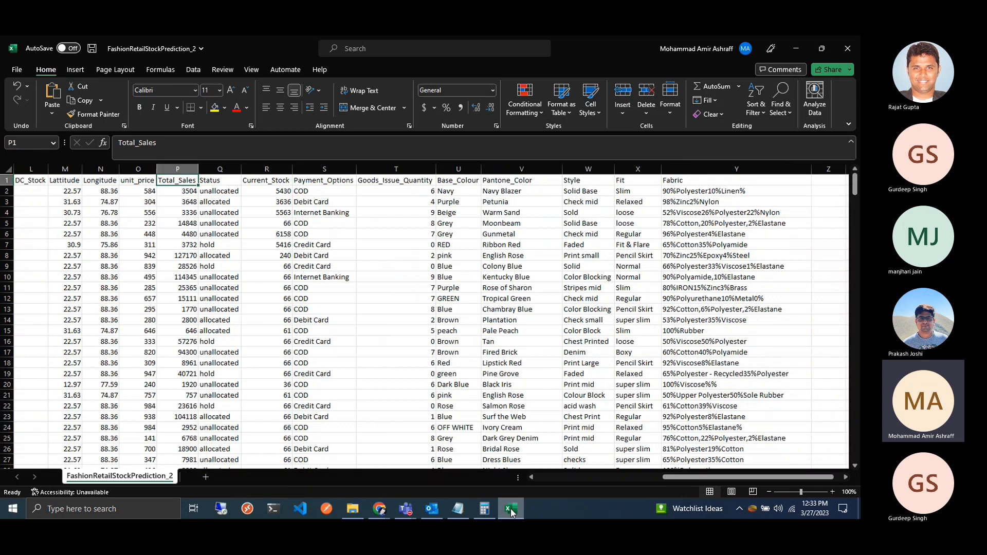
key("Left")
key("Left")
key("Left")
key("Left")
key("Left")
key("Left")
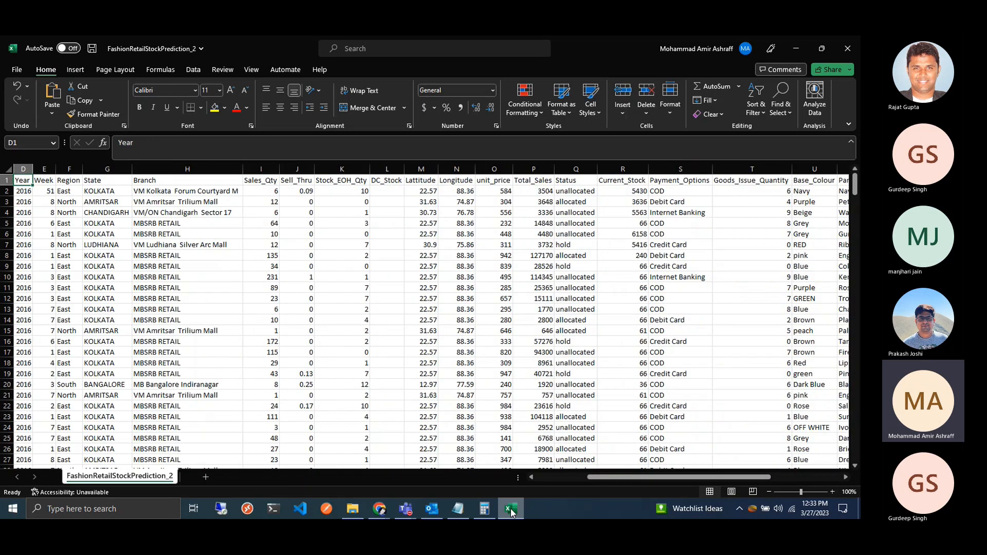
key("Left")
key("Left")
key("Left")
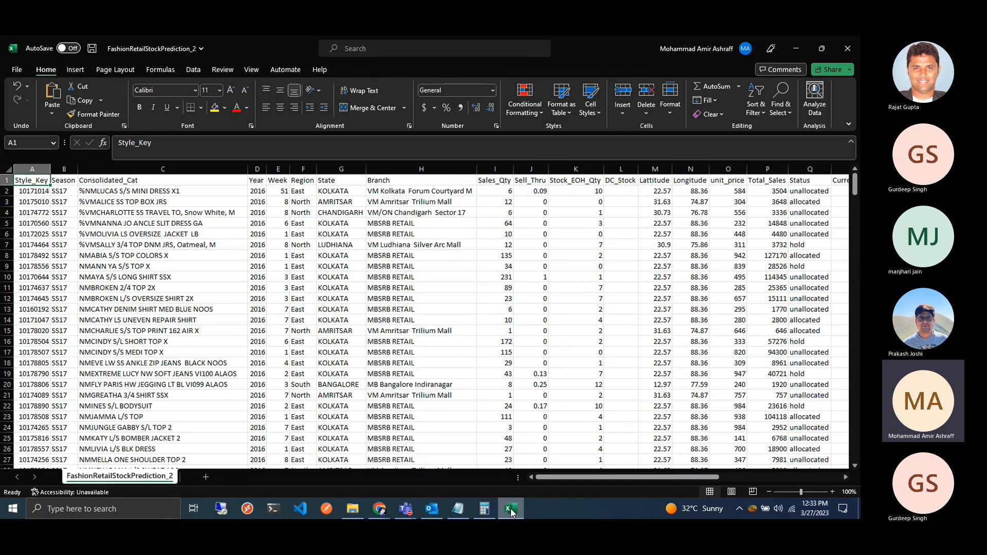
Step: Go along the header row to Total_Sales and inspect the sales values beneath it, ending back at the header
key("Right")
key("Right")
key("Right")
key("Right")
key("Right")
key("Right")
key("Right")
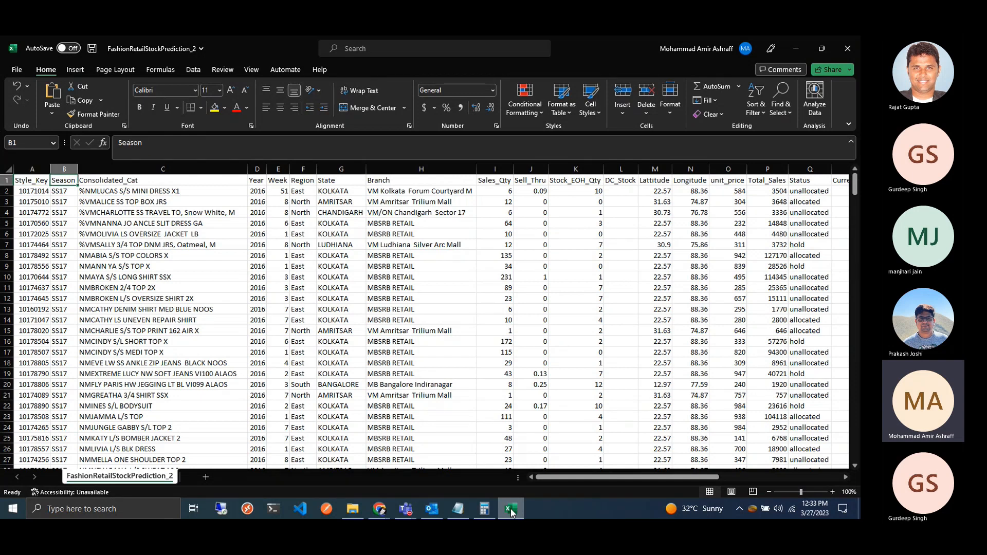
key("Right")
key("Right")
key("Right")
key("Right")
key("Right")
key("Right")
key("Right")
key("Right")
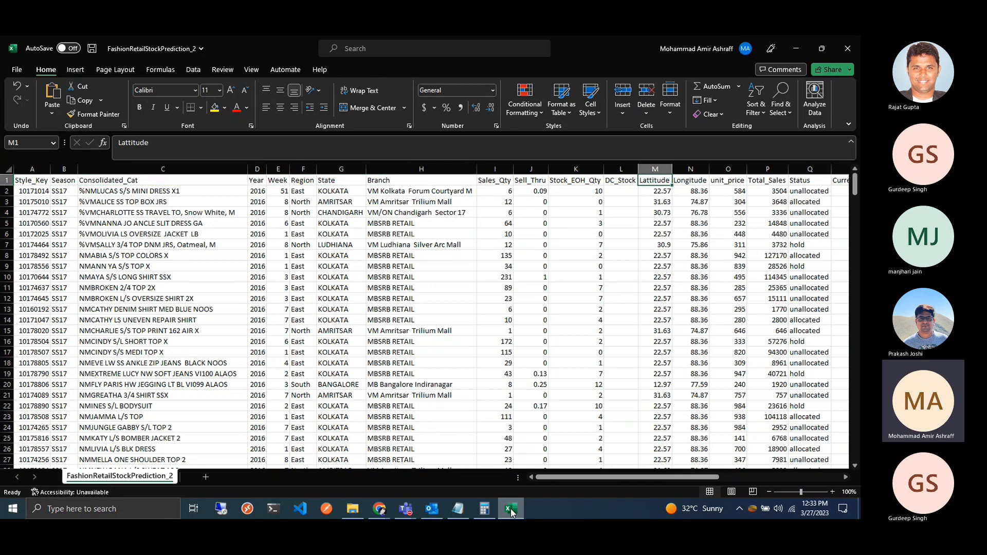
key("shift+Down")
key("shift+Down")
key("shift+Down")
key("shift+Down")
key("shift+Down")
key("shift+Down")
key("shift+Down")
key("shift+Down")
key("shift+Down")
key("shift+Down")
key("shift+Down")
key("shift+Down")
key("shift+Down")
key("shift+Down")
key("shift+Down")
key("shift+Down")
key("shift+Down")
key("shift+Down")
key("shift+Down")
key("shift+Down")
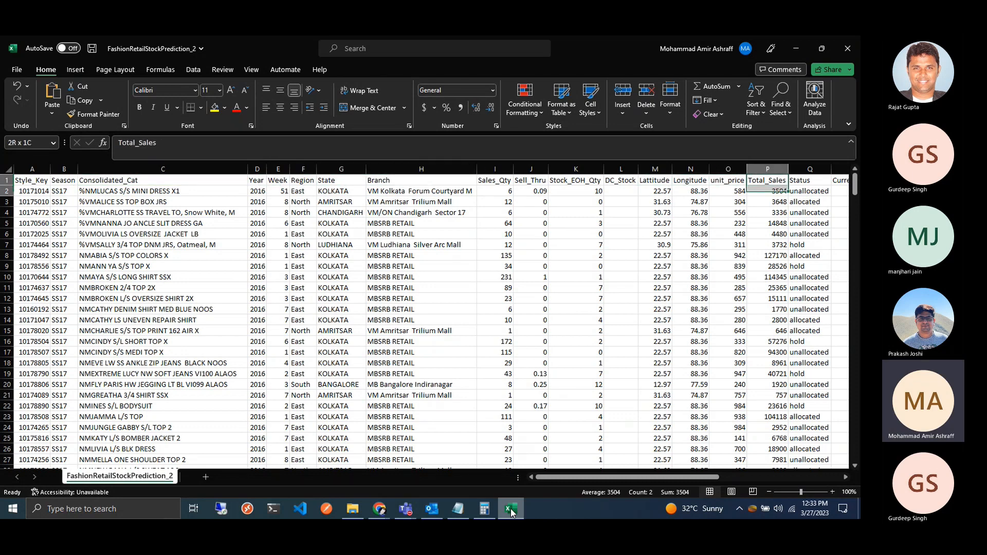
key("shift+Down")
key("shift+Down")
key("shift+Down")
key("shift+Down")
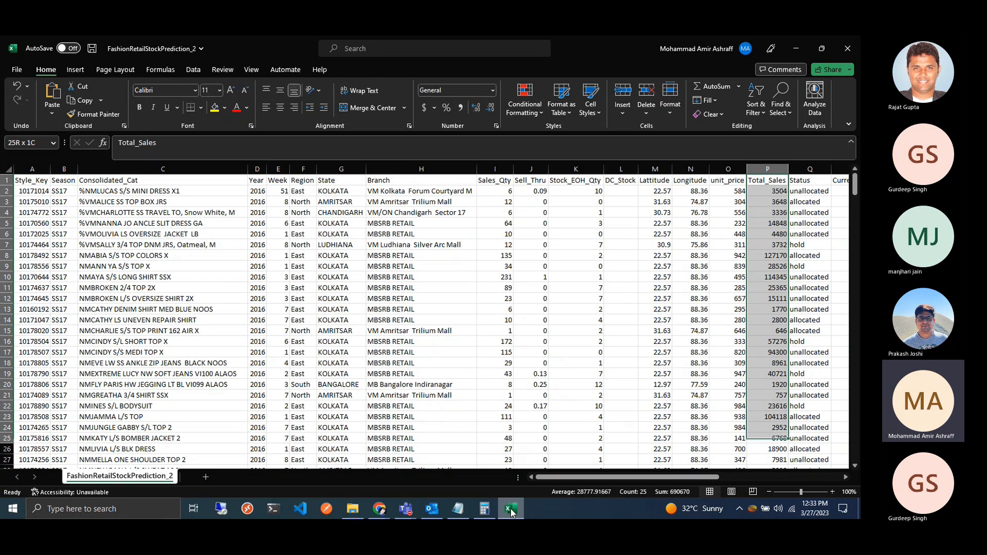
key("shift+Up")
key("shift+Up")
key("shift+Up")
key("shift+Up")
key("shift+Up")
key("shift+Up")
key("shift+Up")
key("shift+Up")
key("shift+Up")
key("shift+Up")
key("shift+Up")
key("shift+Up")
key("shift+Up")
key("shift+Up")
key("shift+Up")
key("shift+Up")
key("shift+Up")
key("shift+Up")
key("shift+Up")
key("shift+Up")
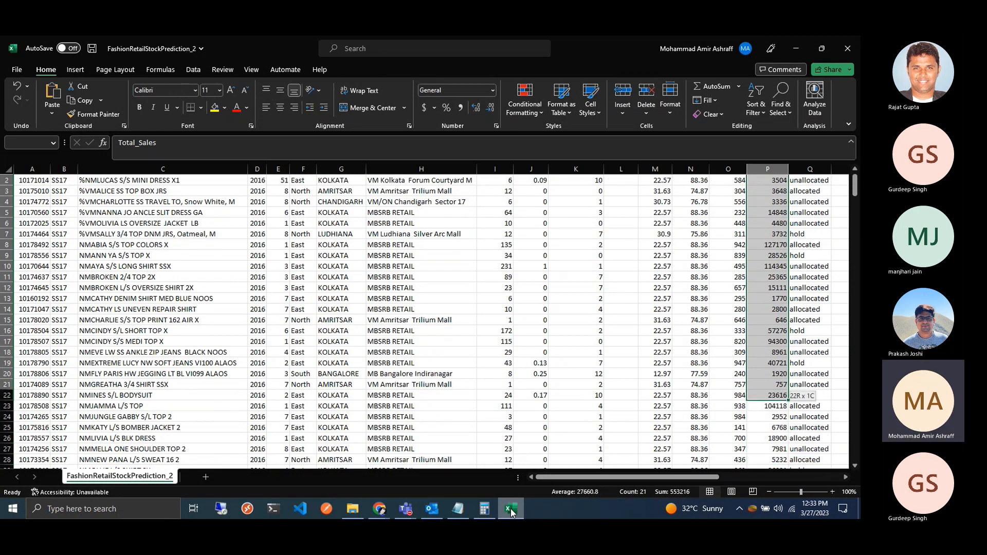
key("shift+Down")
key("shift+Down")
key("shift+Down")
key("shift+Down")
key("shift+Down")
key("shift+Down")
key("shift+Down")
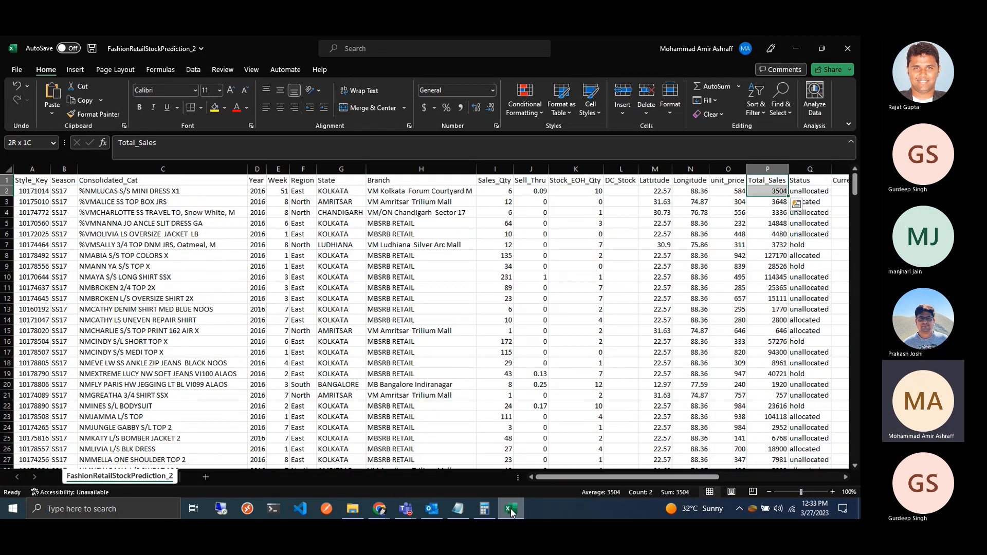
key("shift+Up")
key("shift+Up")
key("shift+Up")
key("shift+Up")
key("shift+Up")
key("shift+Up")
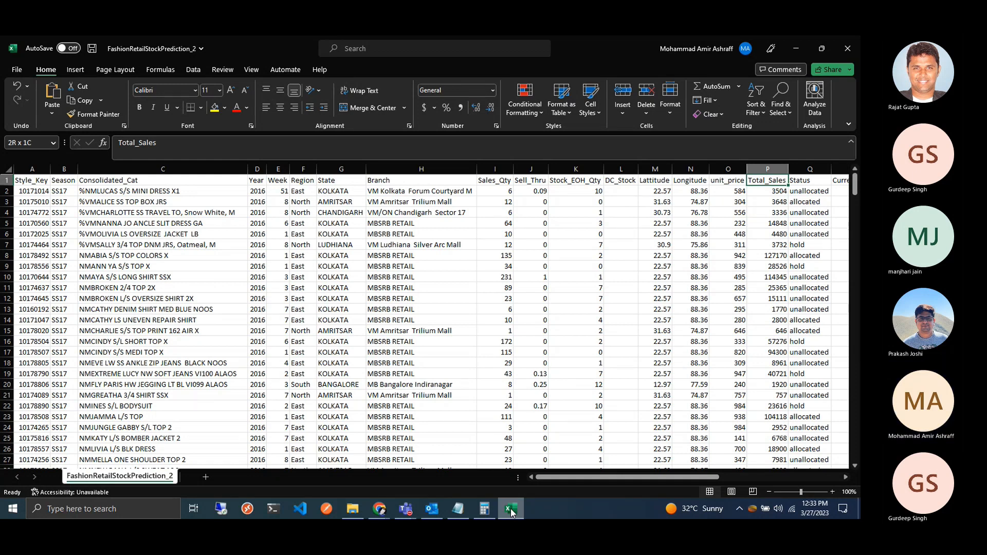
Step: Switch back to the BDB Decision Platform and open the AutoML experiments of the Demo project in DS Lab
left_click(510, 508)
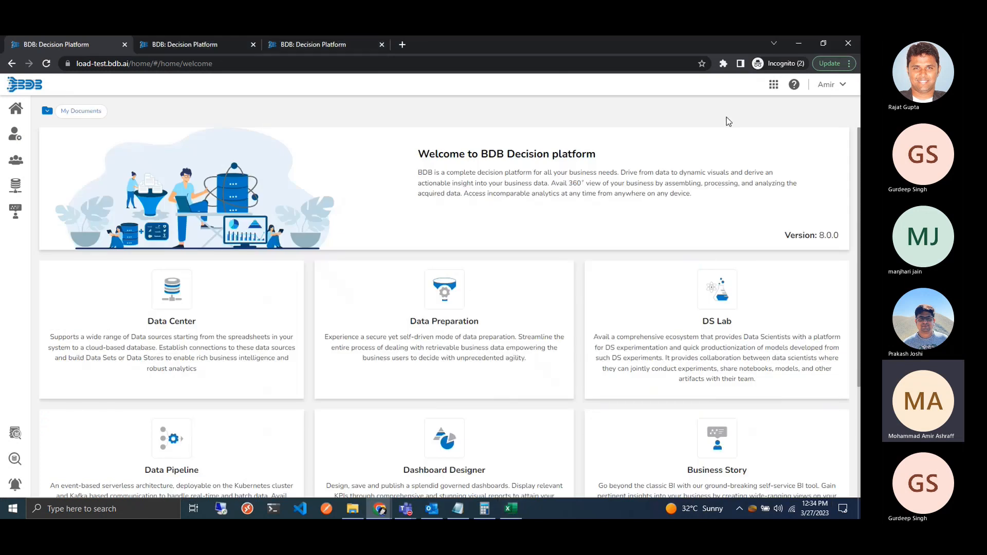
left_click(775, 86)
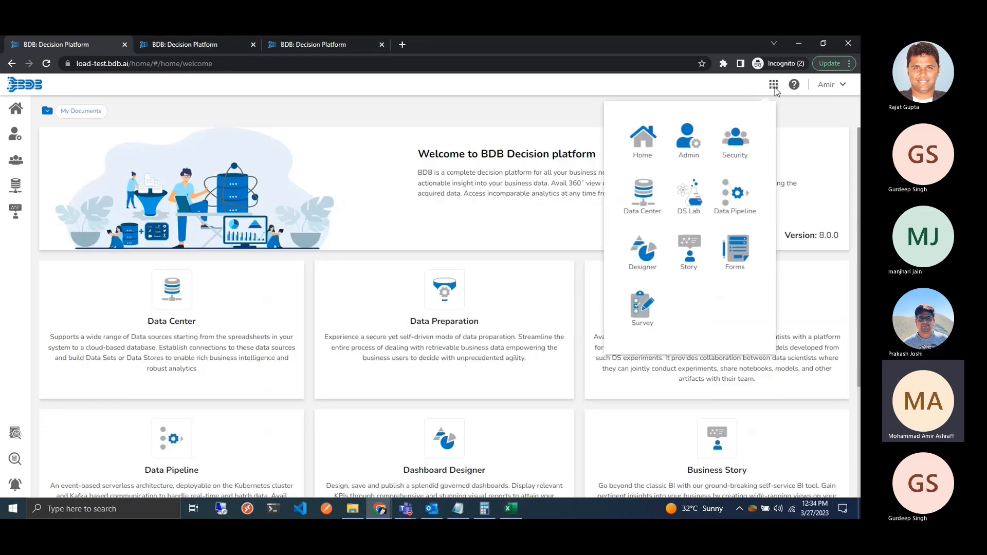
left_click(689, 200)
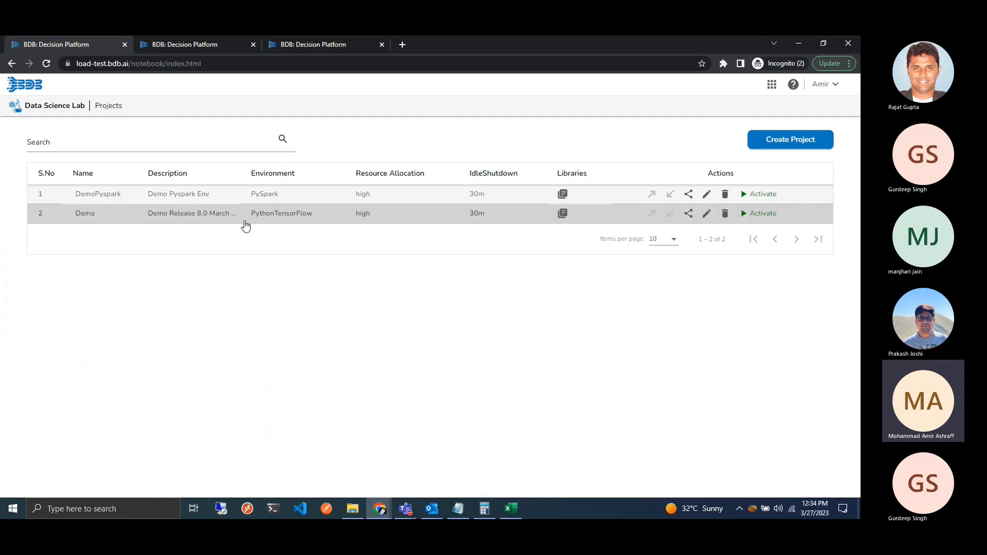
left_click(221, 220)
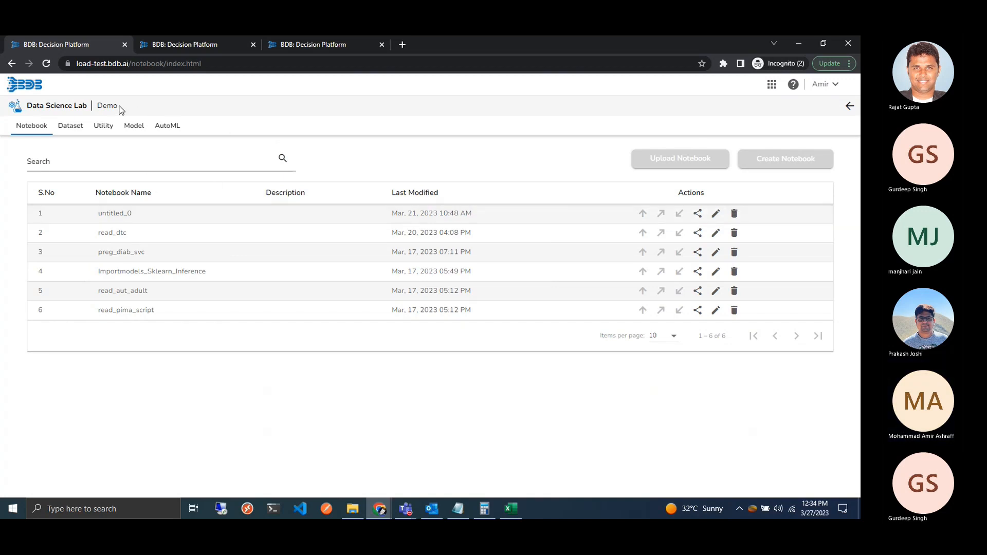
left_click(172, 129)
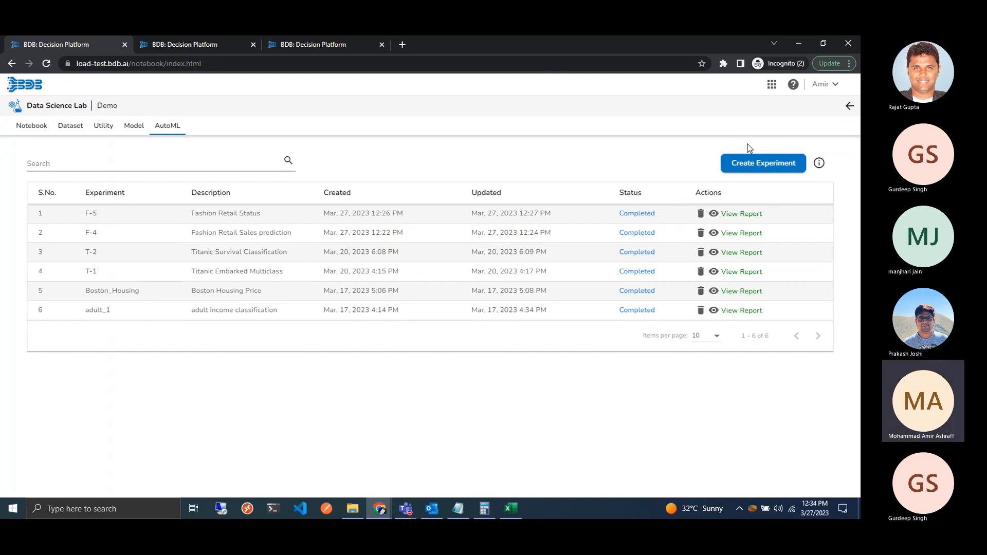
Step: Start creating an experiment and look at the Data Sandbox sources that can be added as datasets
left_click(783, 165)
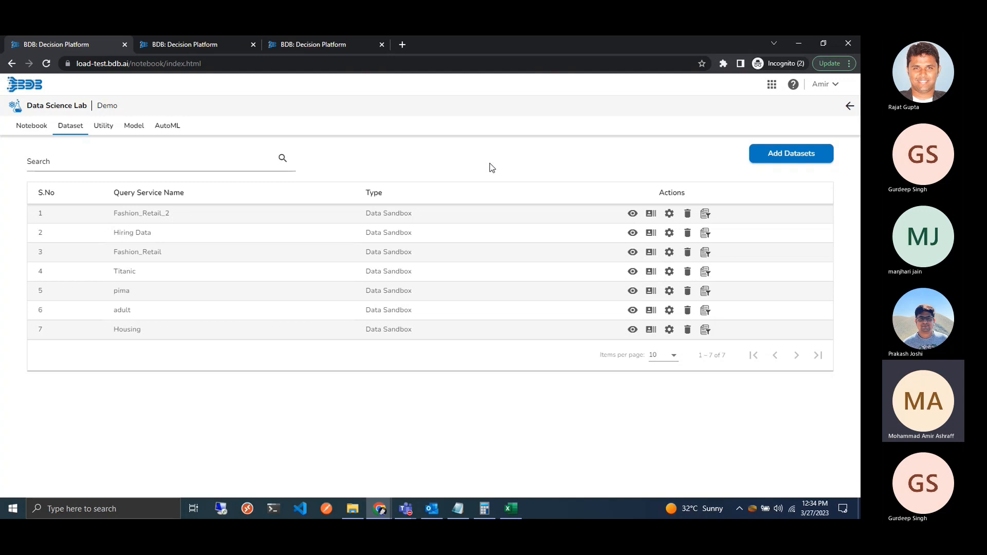
left_click(512, 509)
left_click(513, 509)
left_click(758, 157)
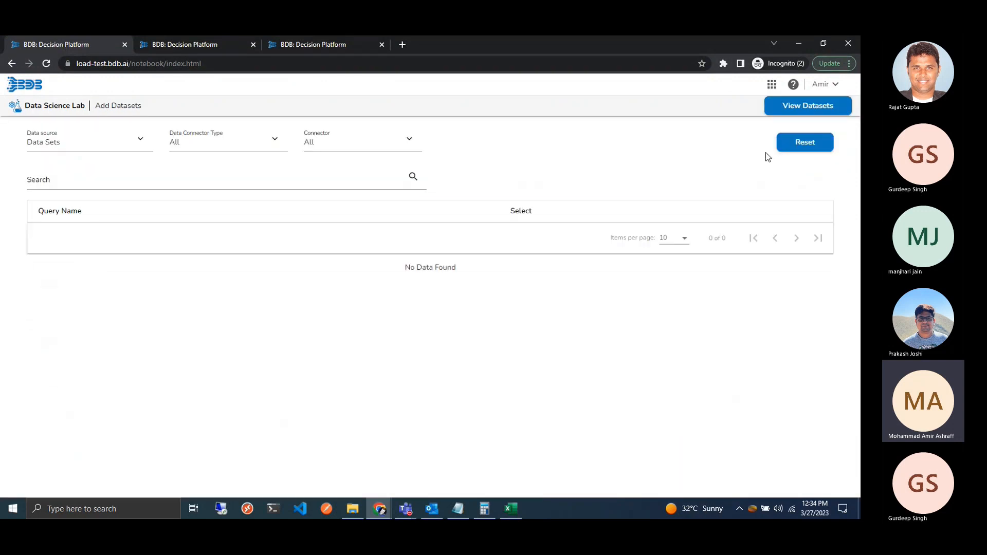
left_click(141, 142)
left_click(116, 194)
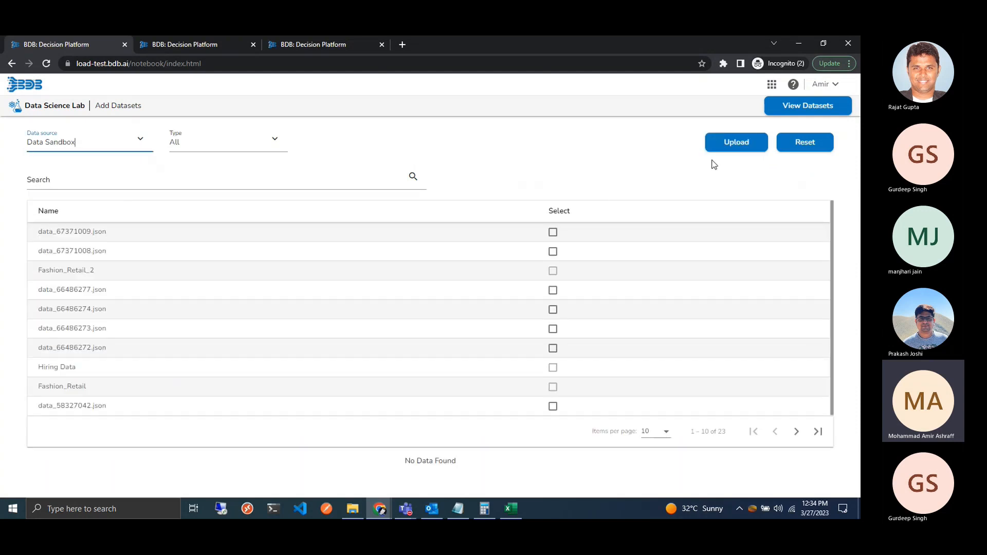
Step: Try out the data sandbox upload form and the selection of data_67371008.json as a dataset to add
left_click(725, 147)
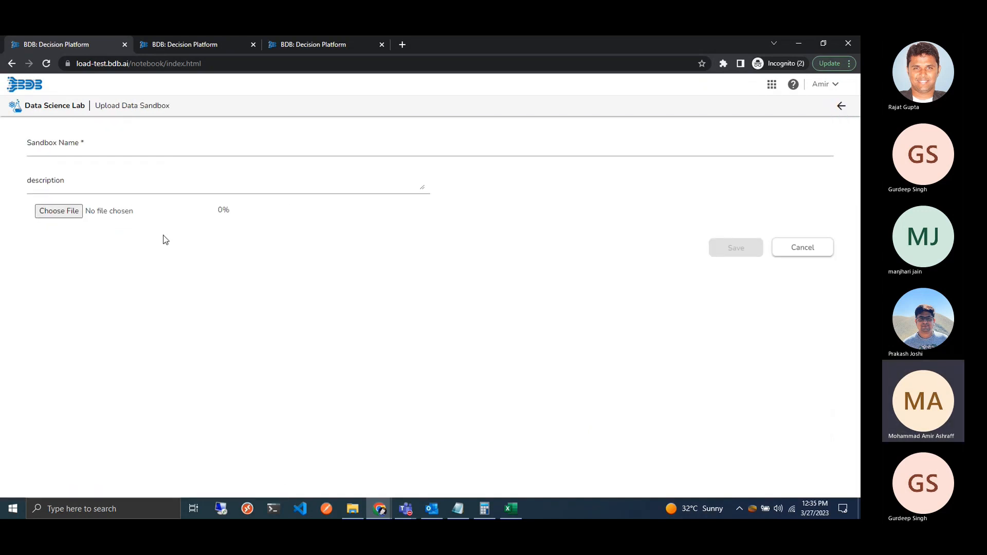
left_click(804, 253)
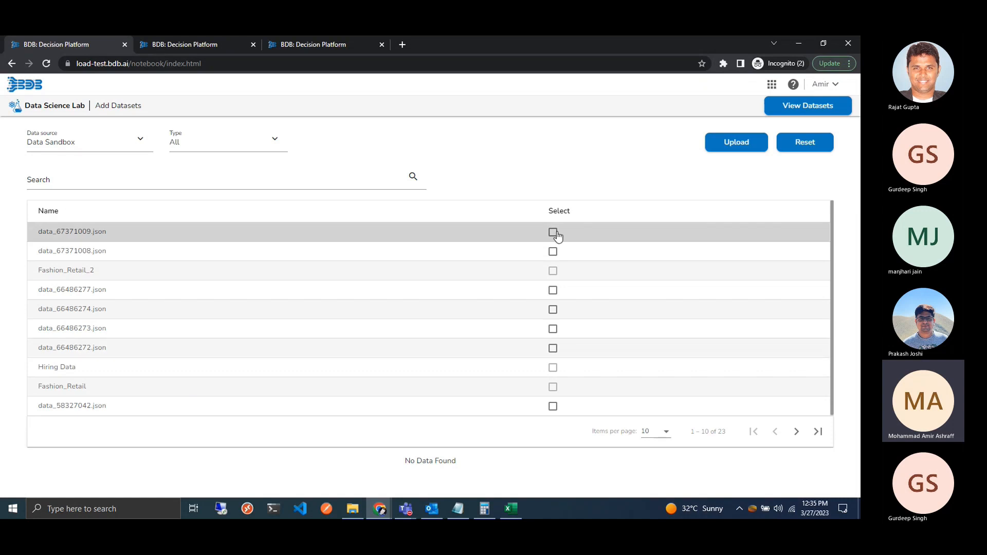
left_click(552, 252)
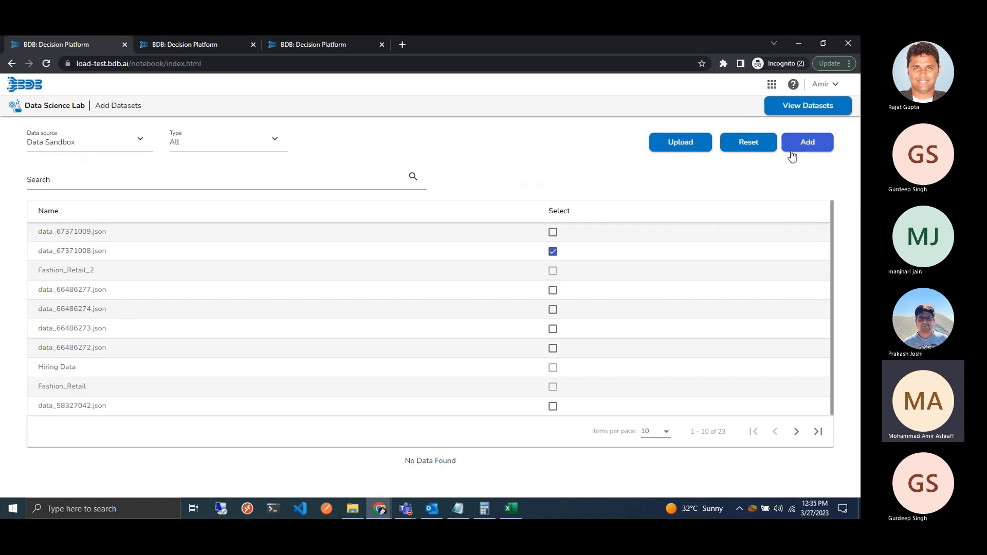
left_click(553, 251)
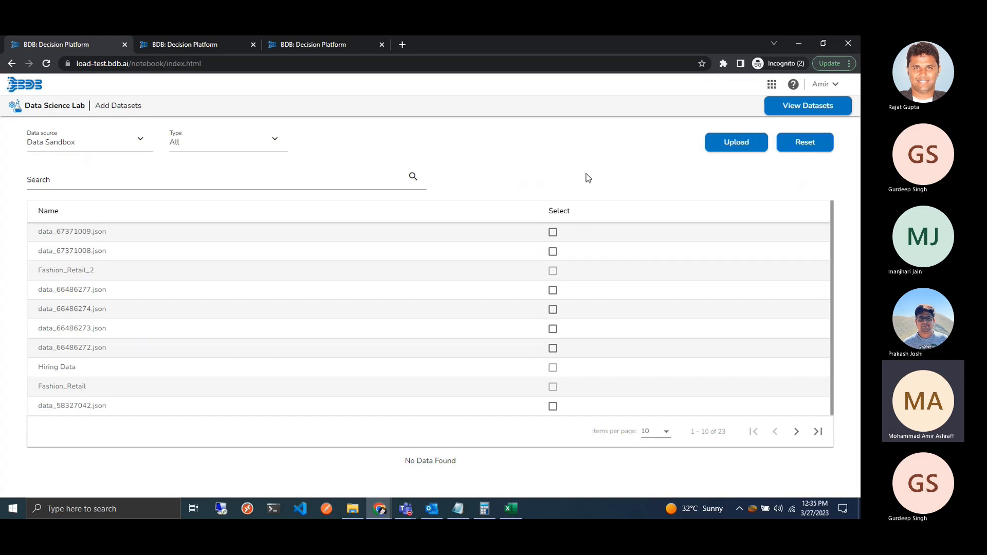
Step: Return to the Demo project, revisit its AutoML experiments and open its dataset list
left_click(75, 109)
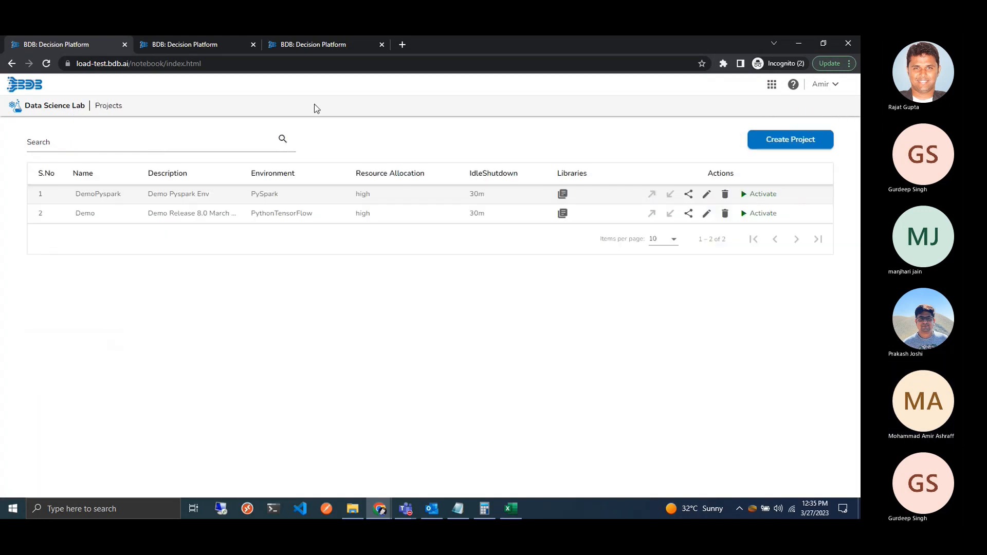
left_click(316, 216)
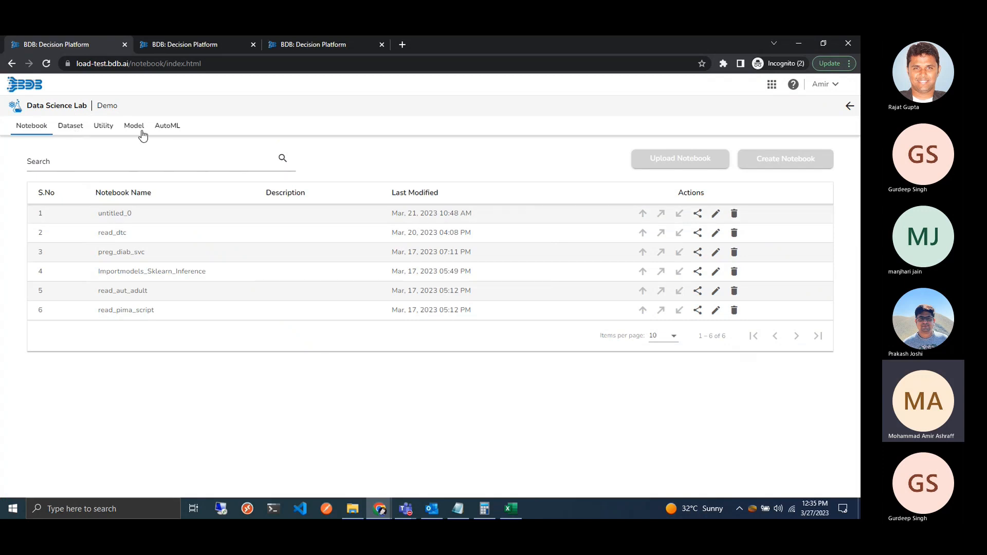
left_click(171, 129)
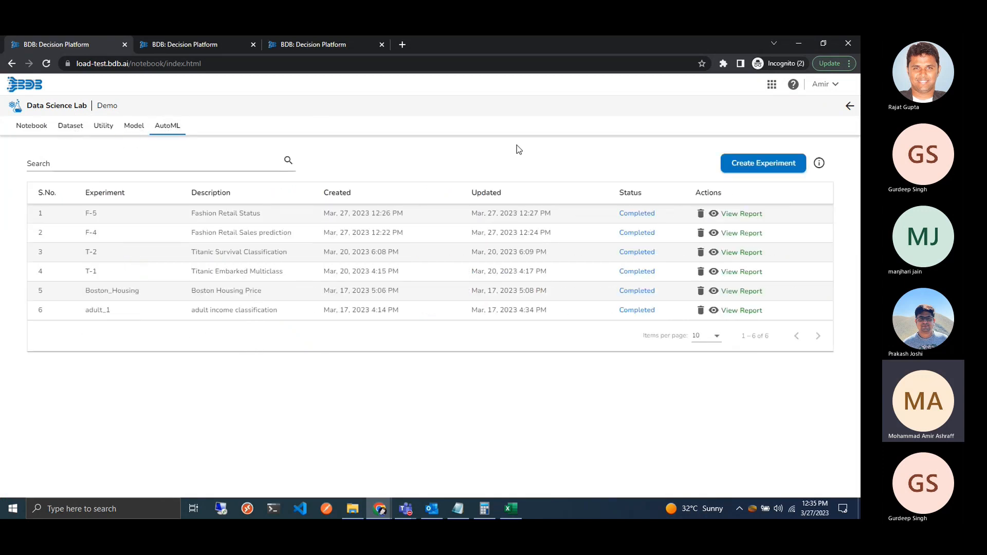
left_click(70, 125)
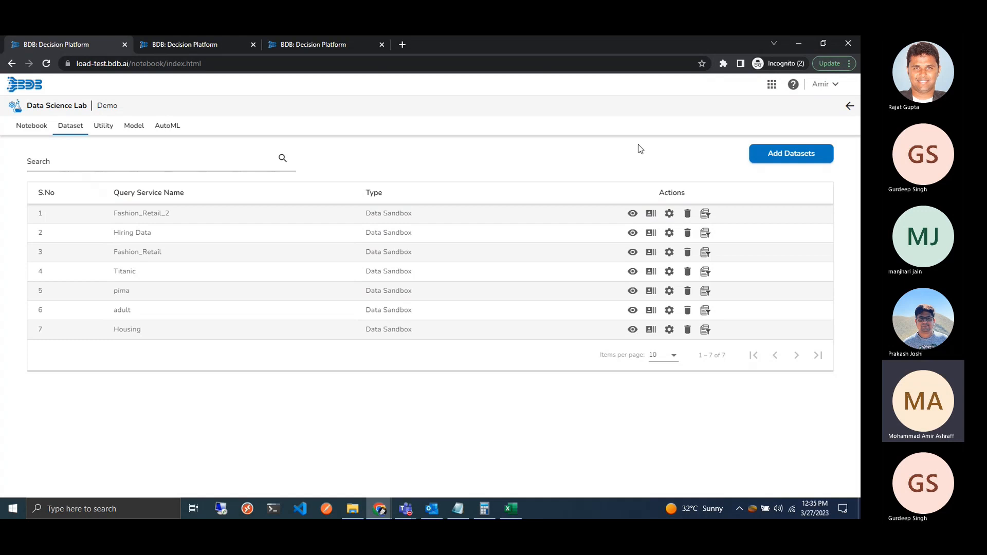
Step: Start an AutoML experiment on the Fashion_Retail_2 dataset, named F-6 with the description "Fashion Retail Total Sales prediction"
left_click(668, 214)
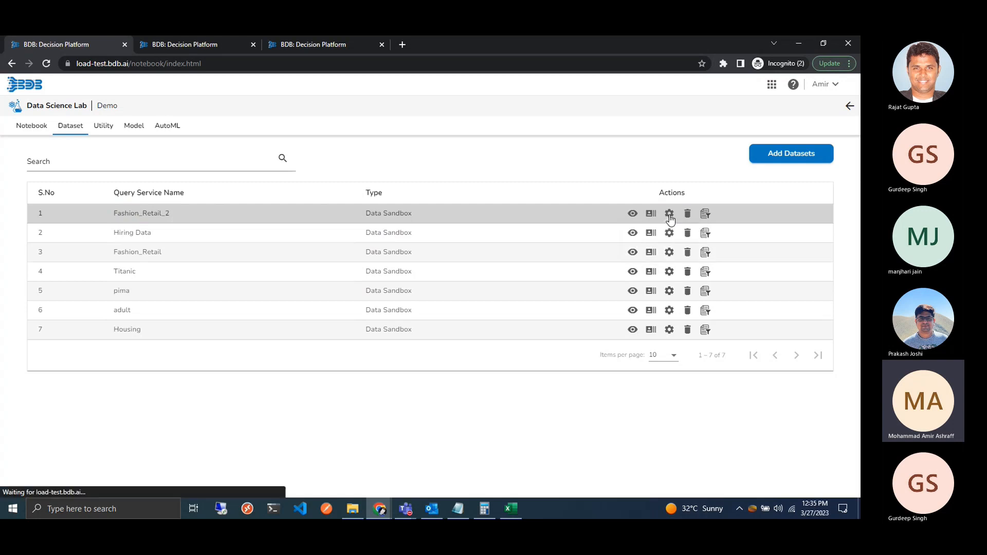
left_click(670, 220)
left_click(414, 223)
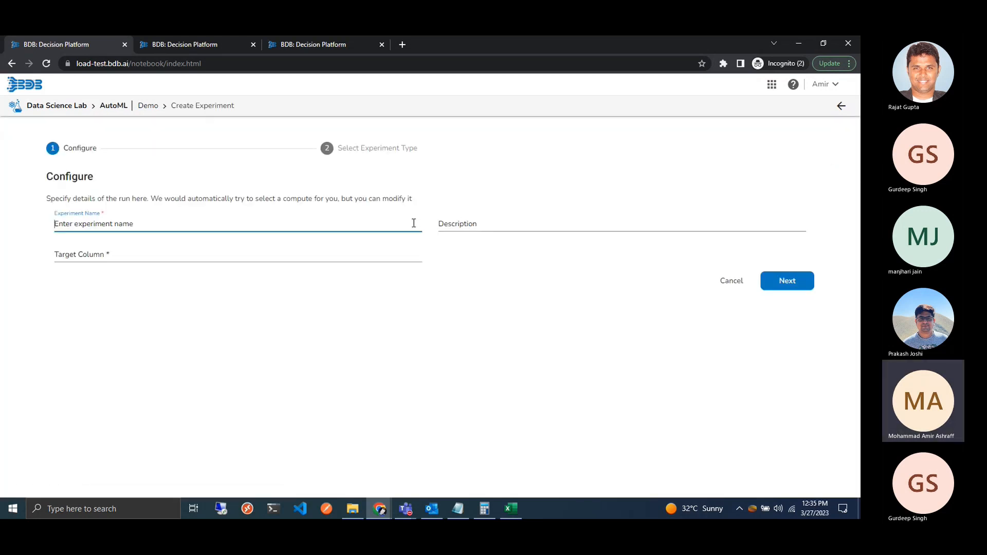
type("F-")
type("6")
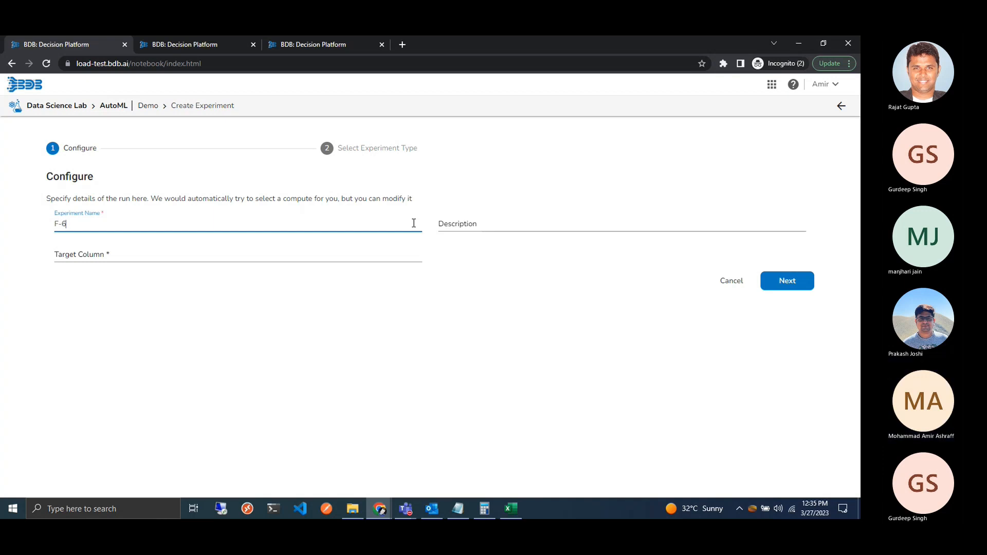
key("Tab")
type("Fas")
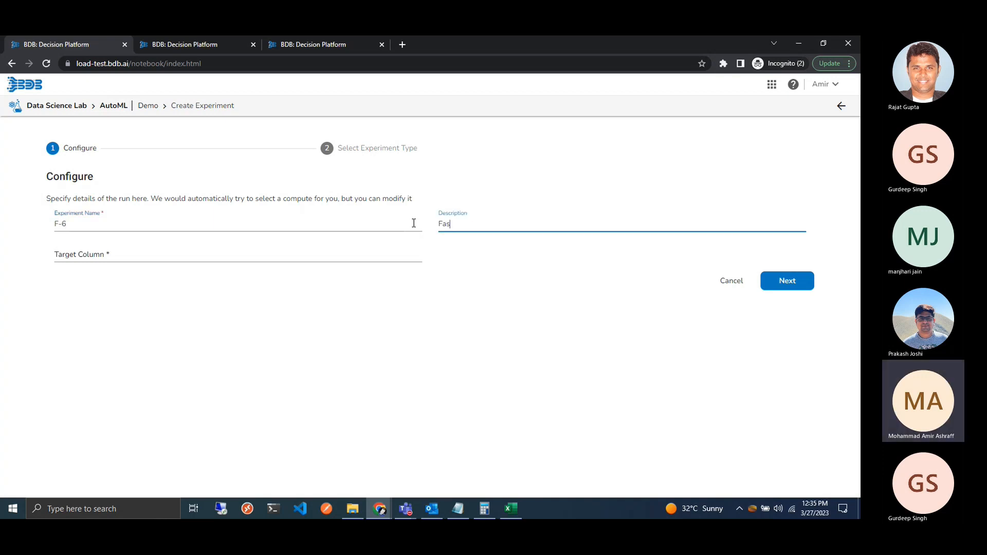
type("hion Retail Total Sales")
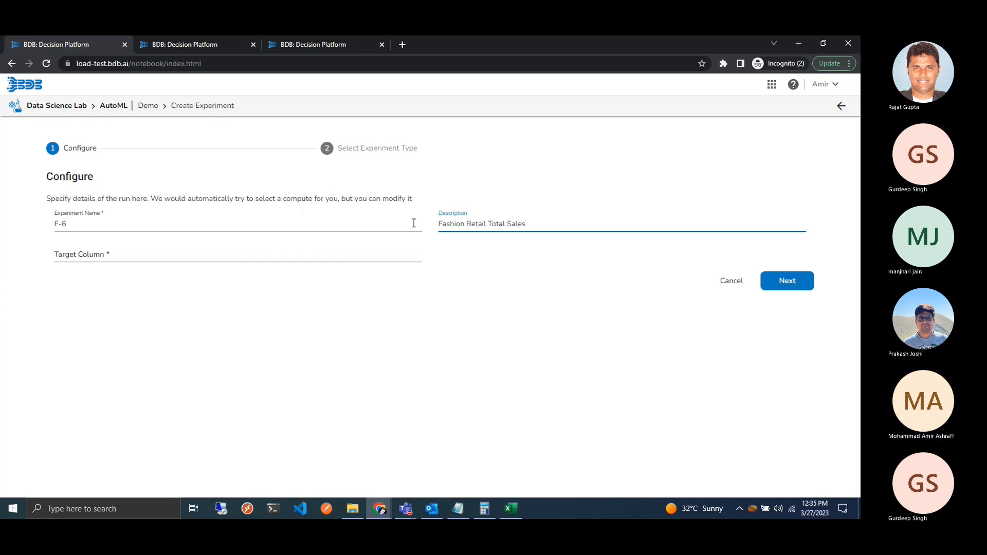
type(" prediction")
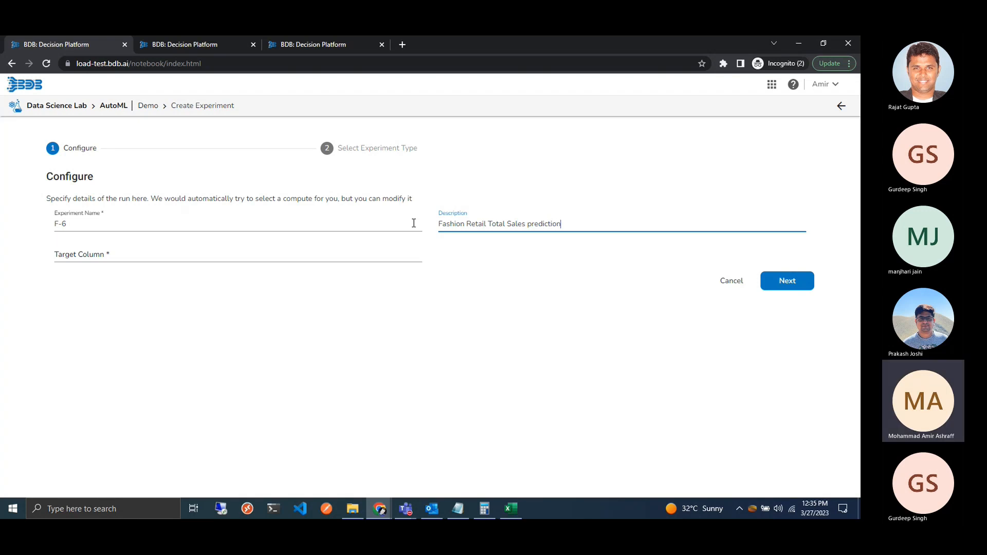
Step: Set the experiment's target column to Total_Sales, choose Regression as the experiment type and submit it
left_click(401, 256)
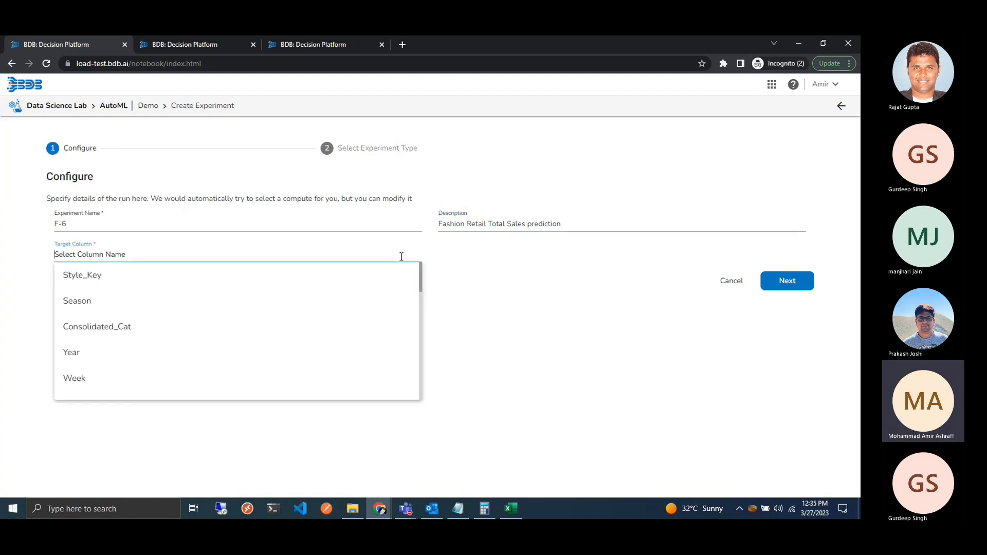
left_click_drag(420, 277, 423, 357)
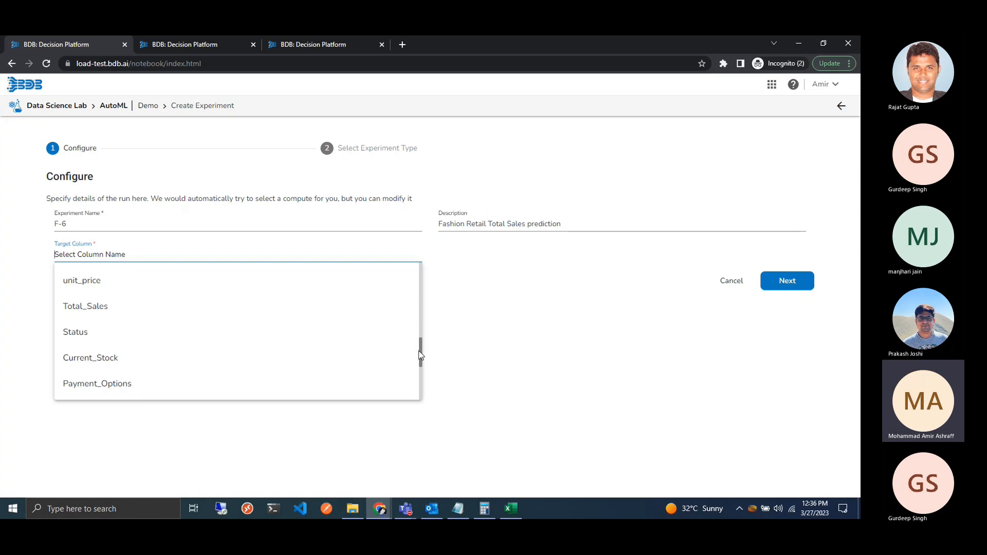
left_click(234, 311)
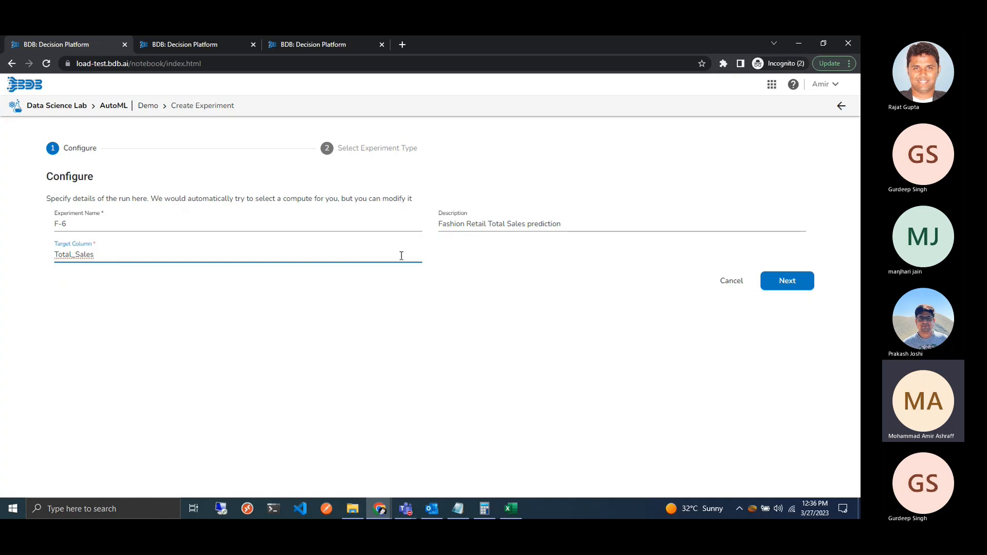
left_click(782, 284)
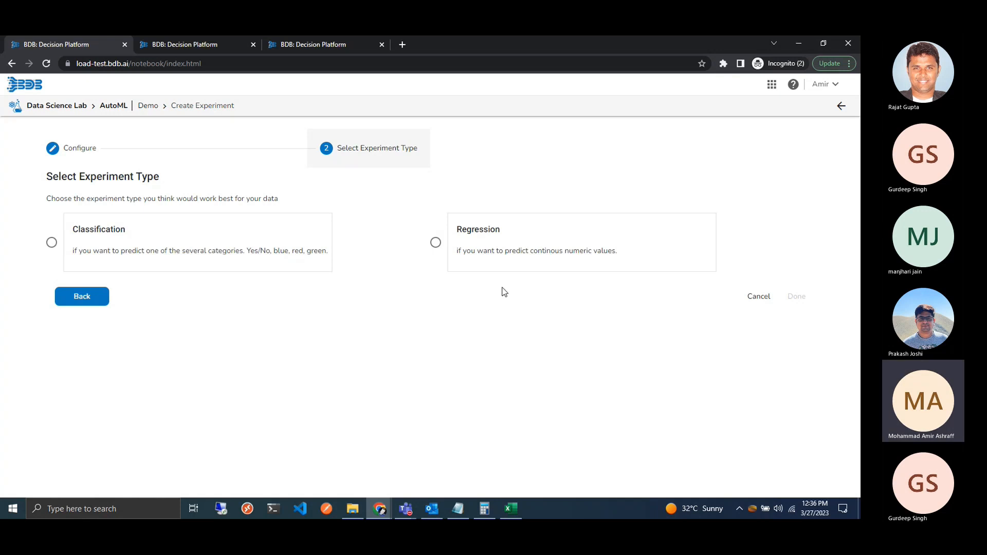
left_click(495, 247)
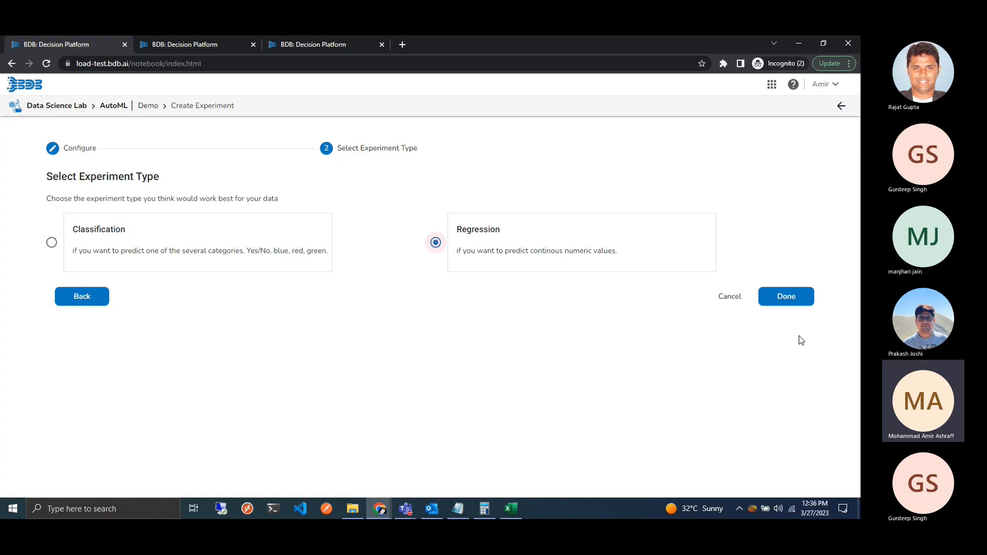
left_click(789, 304)
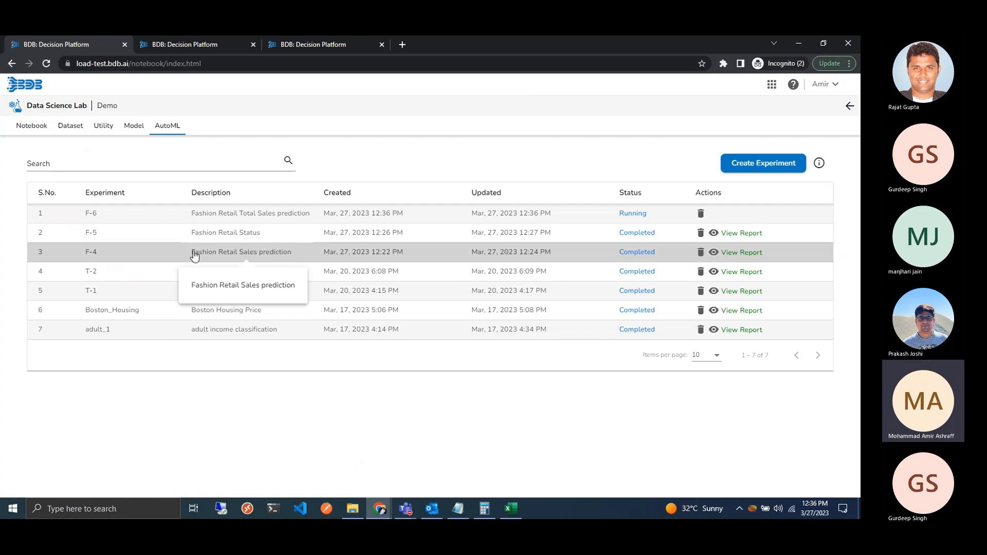
Step: Examine the F-4 entry and the status of experiment F-6 in the AutoML experiment list
left_click_drag(78, 258, 450, 253)
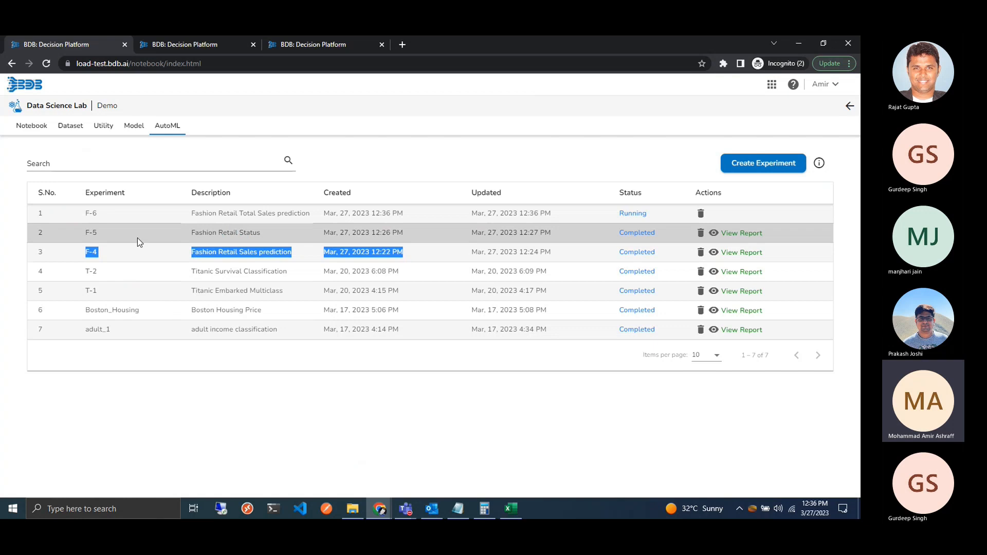
left_click(85, 257)
left_click_drag(85, 256, 574, 255)
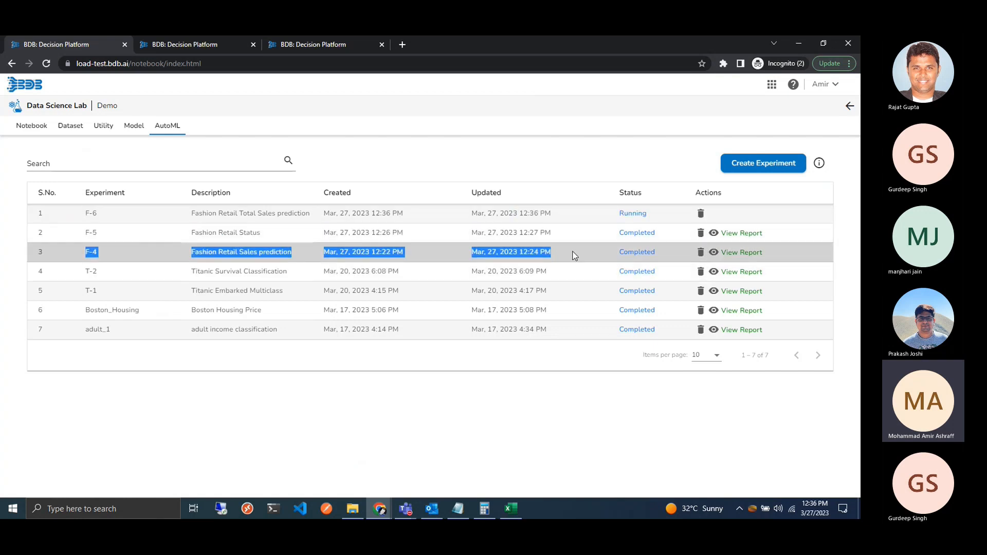
left_click(574, 256)
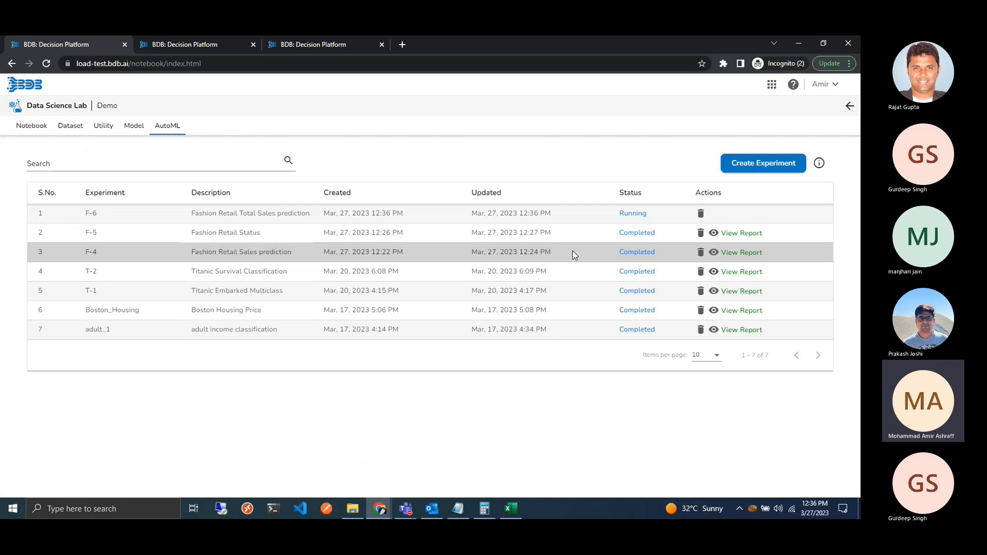
left_click_drag(619, 213, 648, 215)
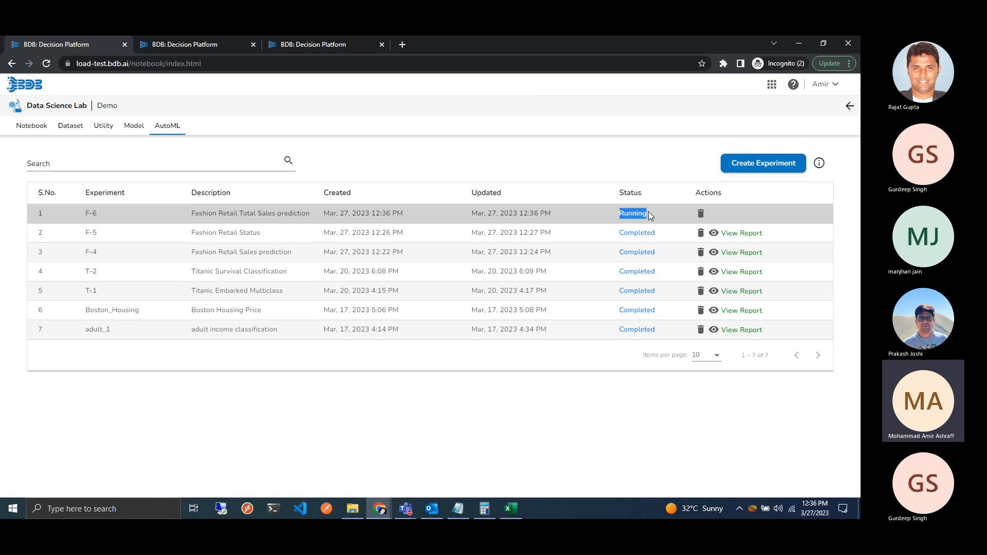
left_click(621, 262)
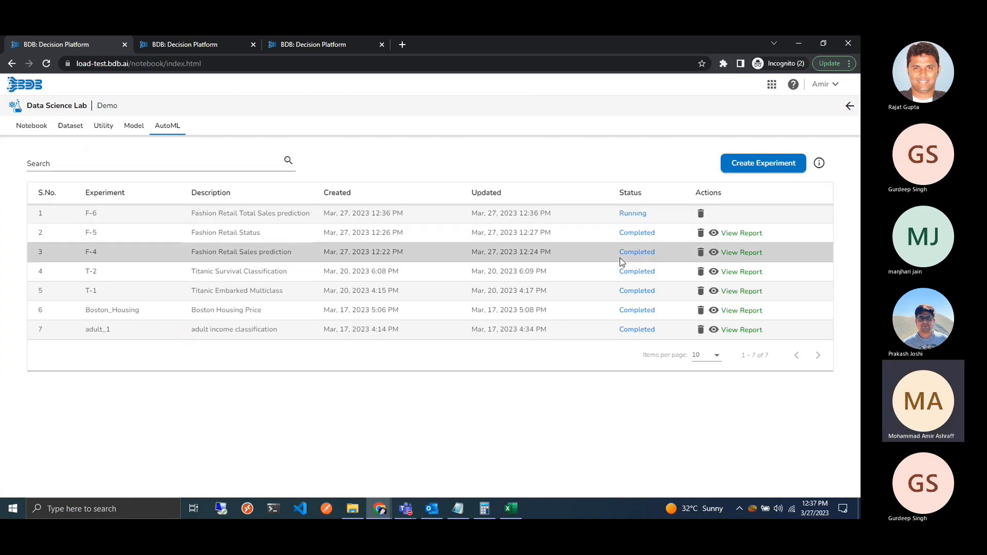
Step: Open the report of experiment F-4 and review the dataset and target column in its run summary
left_click(749, 257)
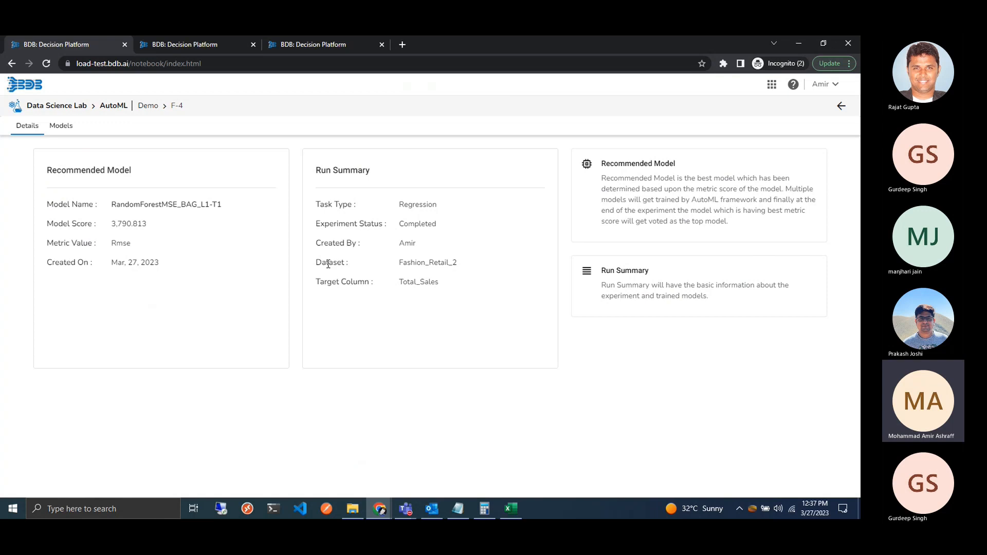
left_click_drag(327, 264, 452, 269)
left_click(436, 284)
double_click(436, 285)
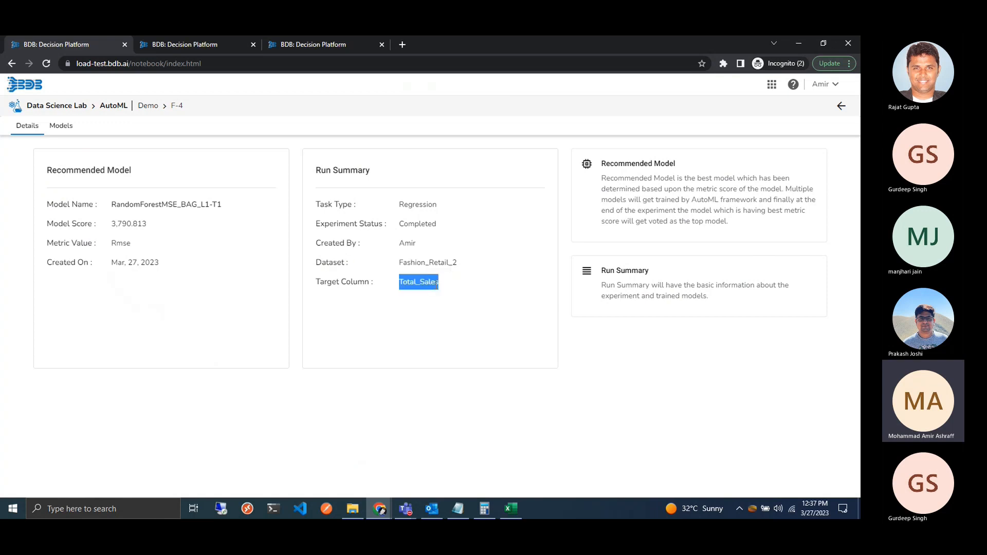
left_click(365, 302)
Step: View the explanation of F-4's RandomForestMSE_BAG_L1-T1 model and review its algorithm name and performance metrics
left_click(72, 128)
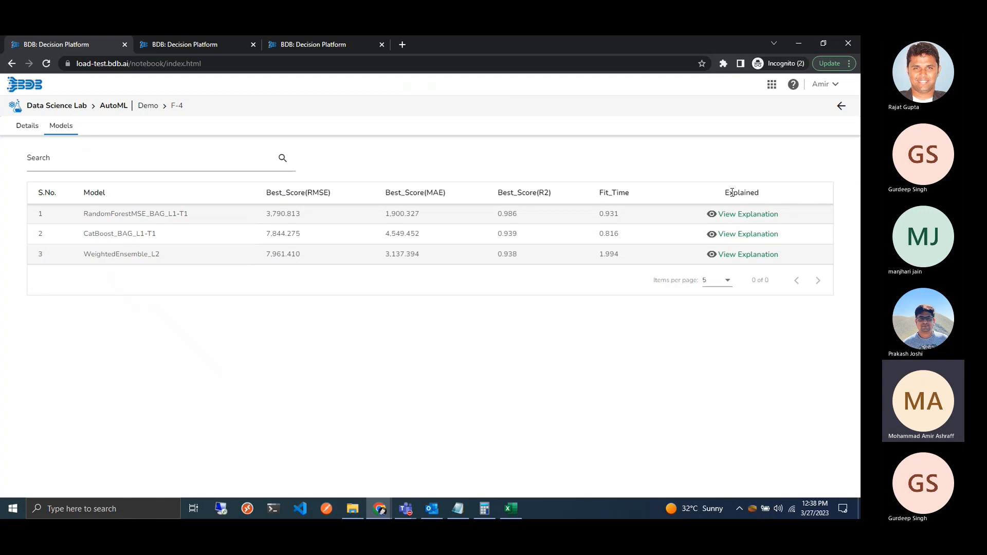
left_click(761, 218)
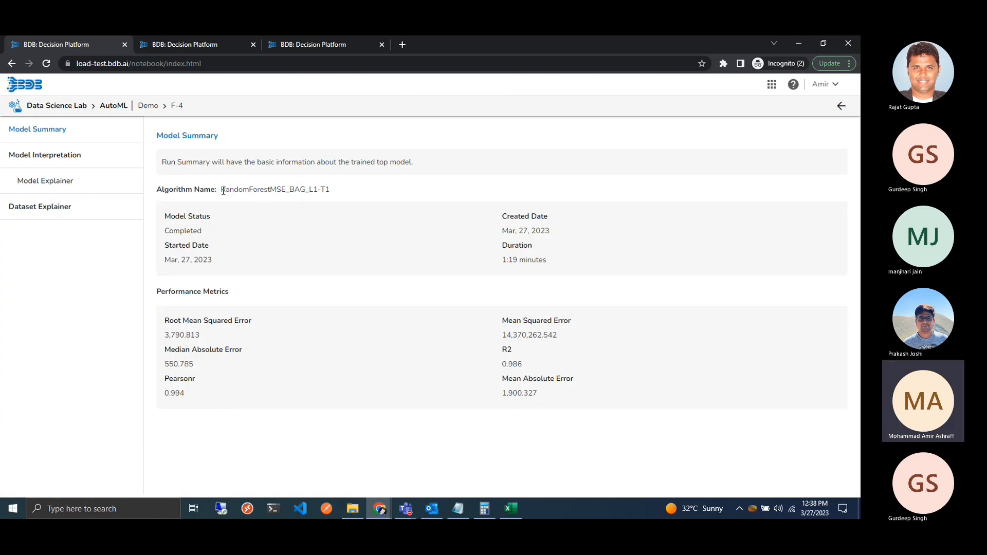
left_click_drag(220, 189, 326, 189)
left_click(332, 190)
left_click_drag(164, 317, 530, 405)
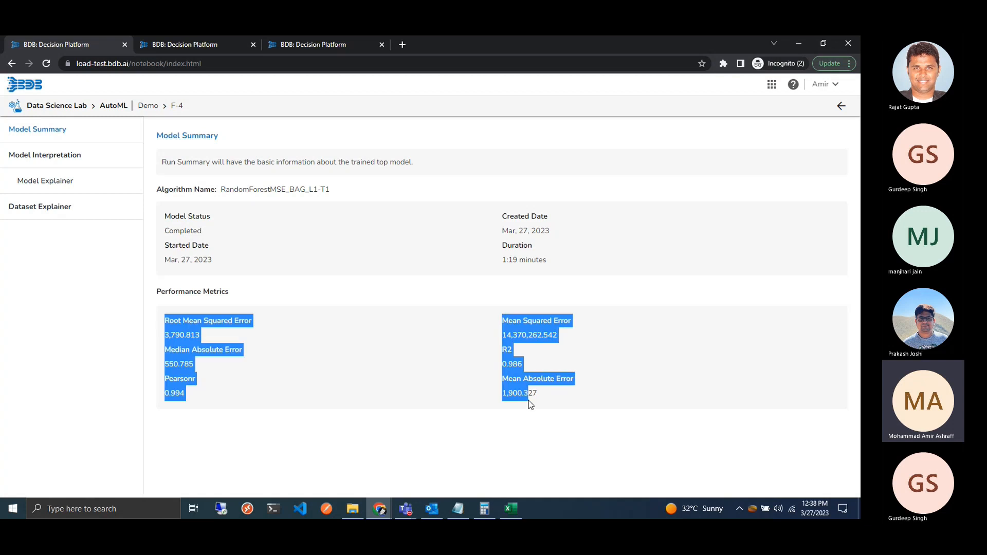
left_click(540, 404)
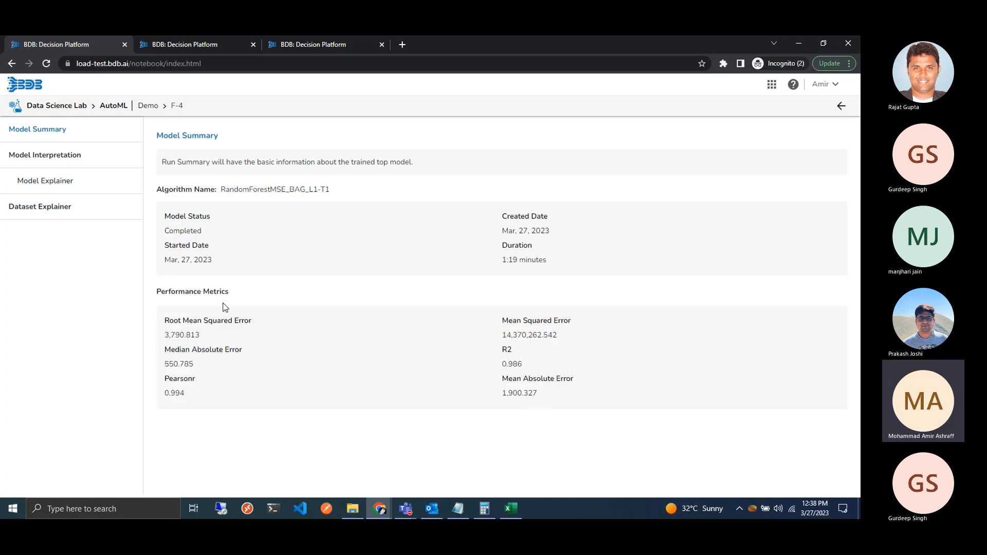
Step: Open the Dataset Explainer and examine the data profile, from dataset info and warnings through the individual variables
left_click(104, 214)
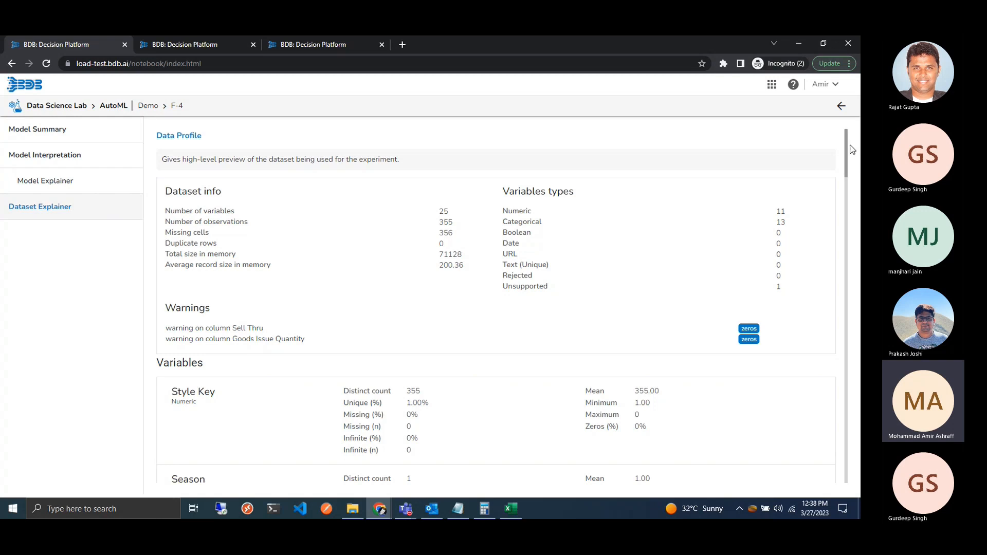
scroll(847, 146, "down", 1)
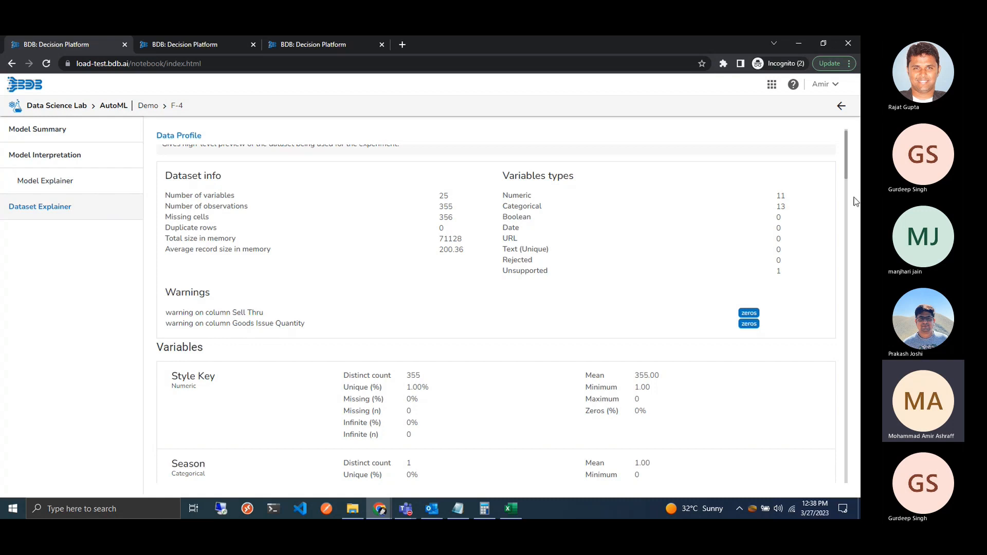
left_click_drag(846, 149, 850, 177)
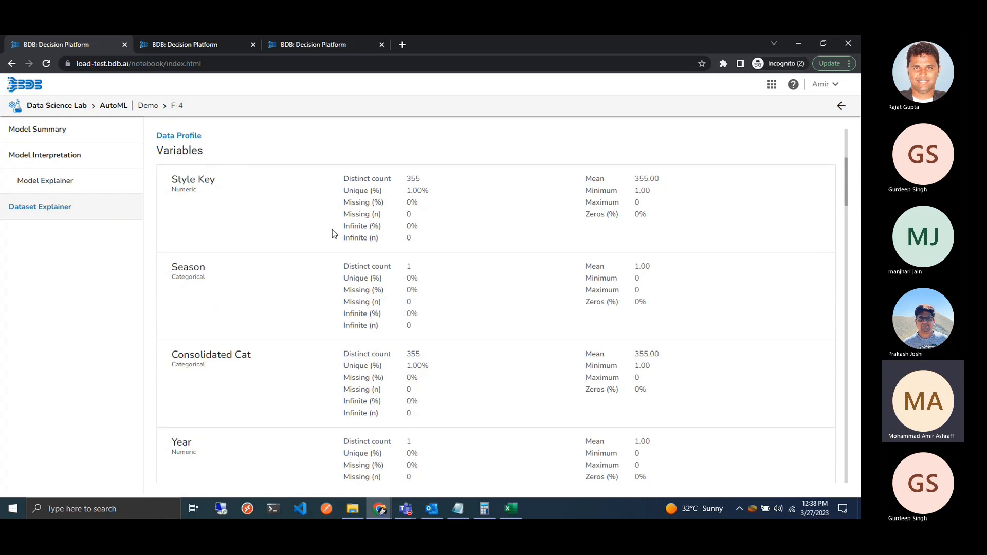
left_click_drag(847, 186, 855, 343)
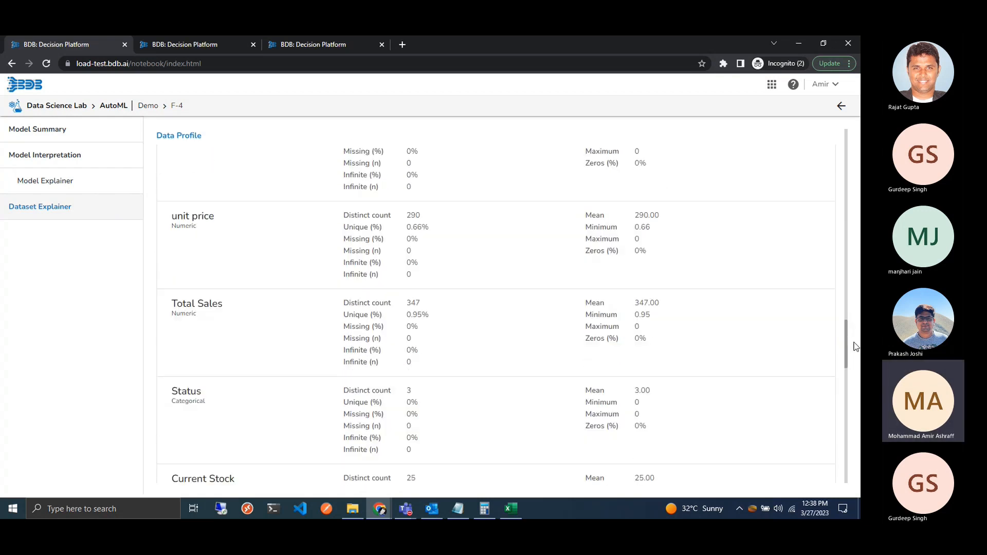
left_click_drag(846, 374, 845, 129)
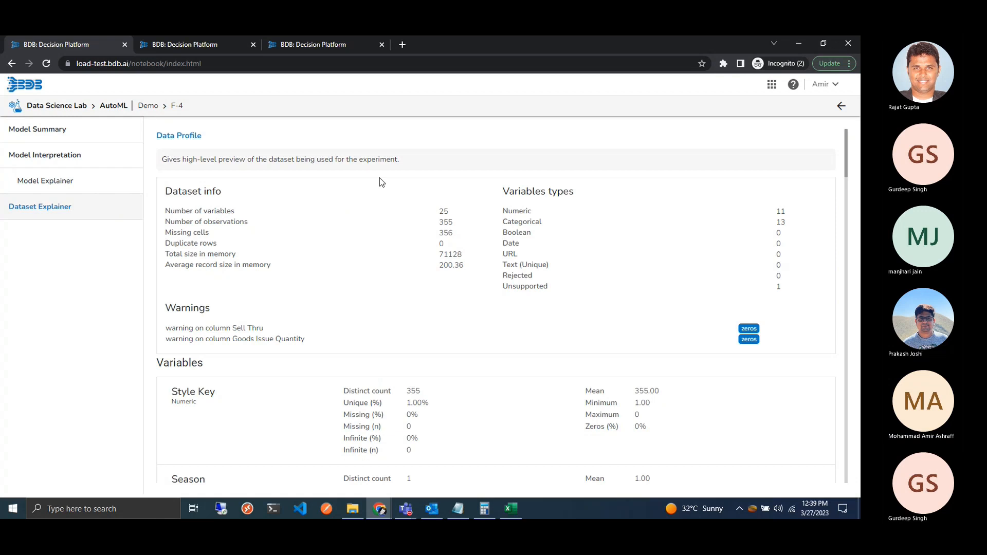
Step: Open the Model Explainer for RandomForestMSE_BAG_L1-T1 and examine its SHAP feature importance chart
left_click(111, 183)
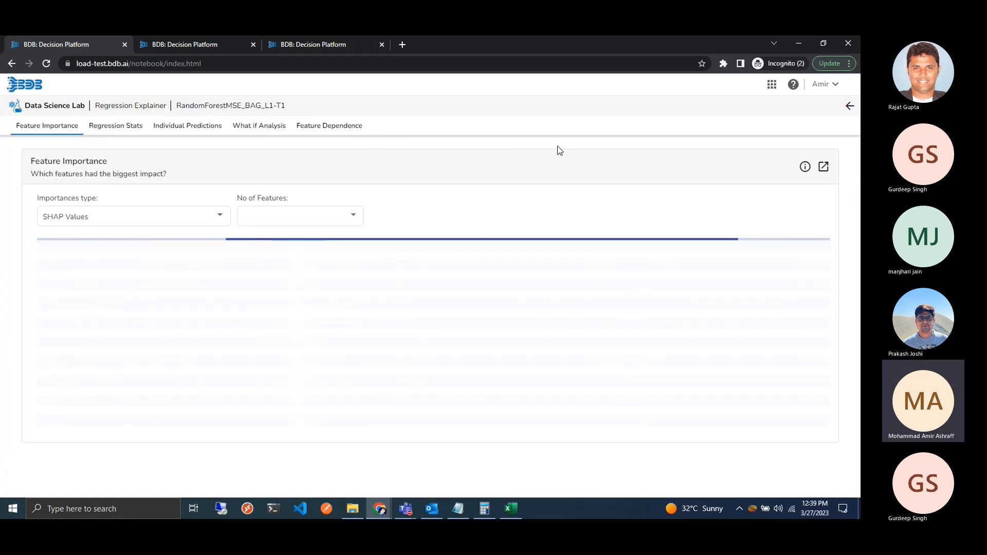
left_click_drag(289, 103, 175, 104)
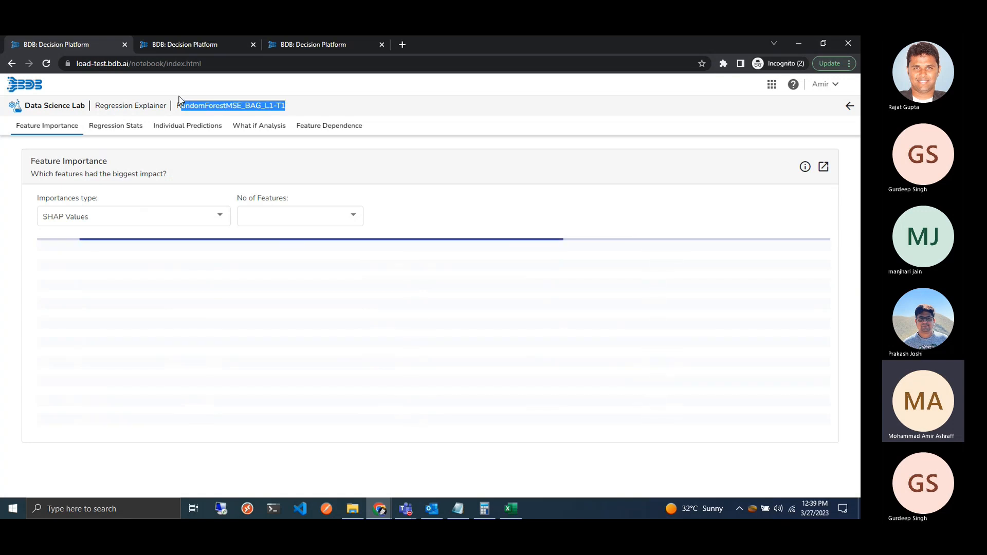
left_click(300, 105)
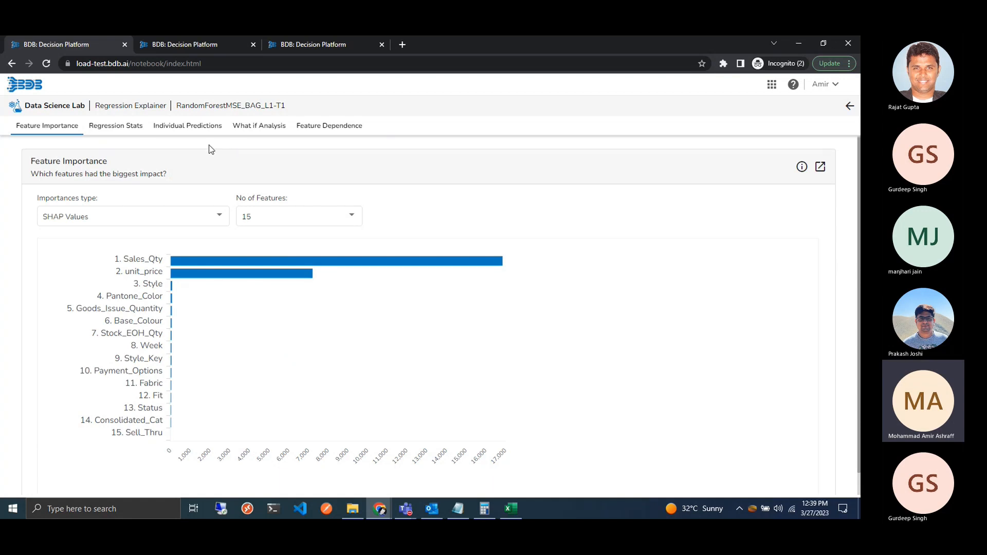
left_click_drag(97, 106, 135, 106)
left_click(160, 115)
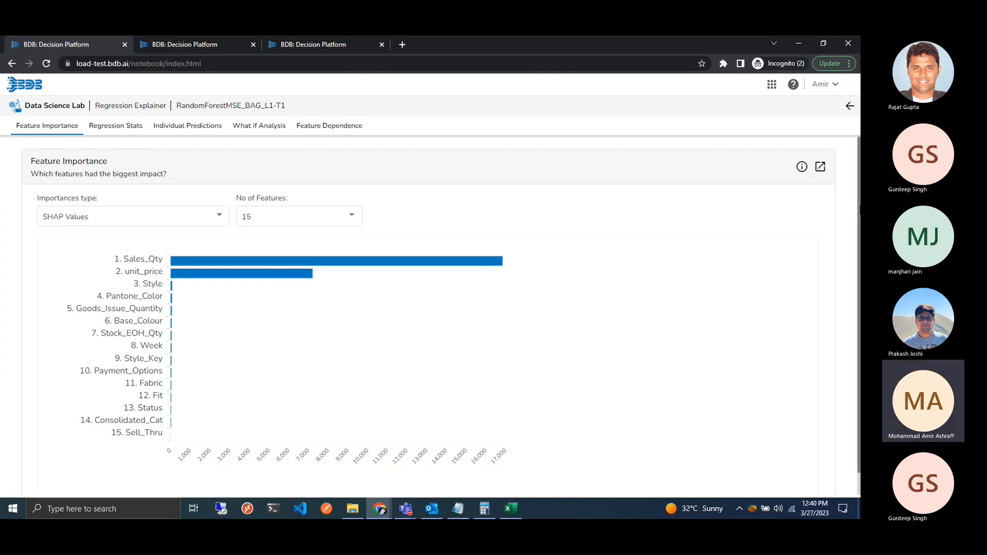
scroll(859, 201, "down", 1)
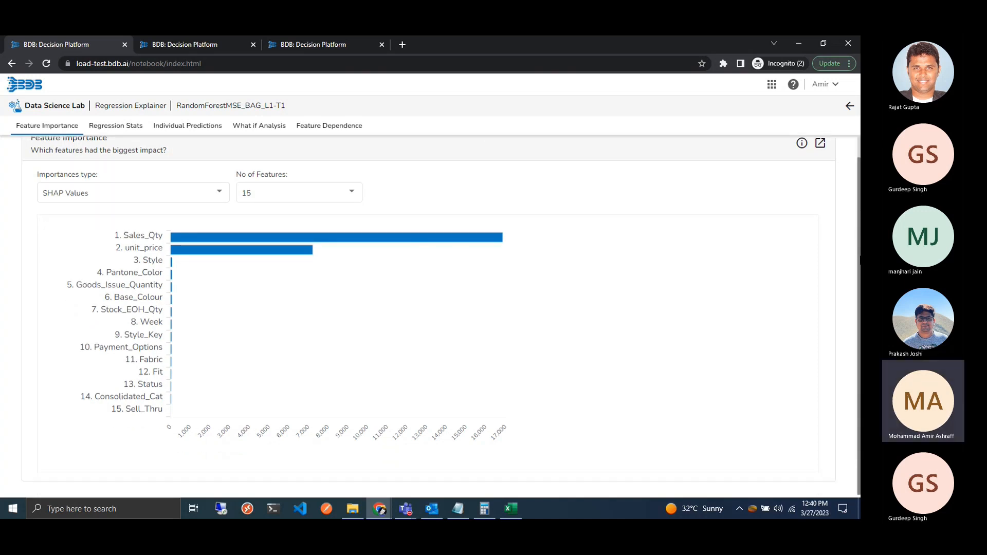
scroll(859, 263, "up", 1)
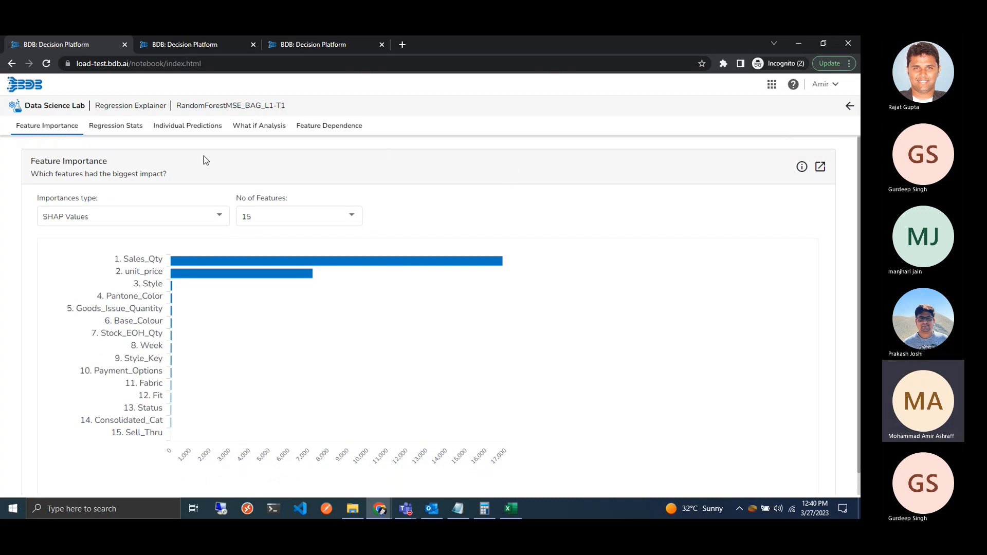
Step: Review the regression stats and the individual predictions of RandomForestMSE_BAG_L1-T1 in the Regression Explainer
left_click(104, 132)
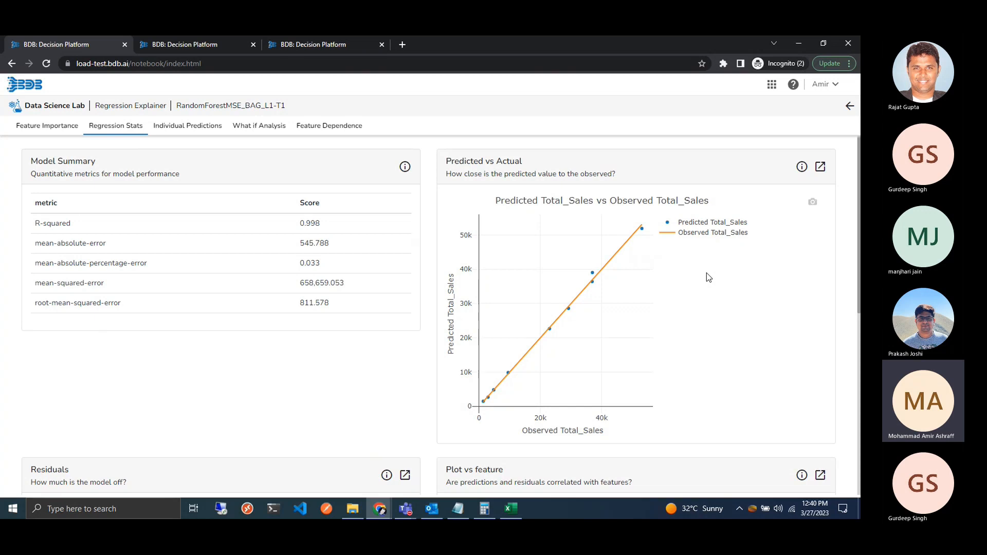
mouse_move(860, 185)
left_mouse_down()
mouse_move(859, 370)
mouse_move(859, 203)
left_mouse_up()
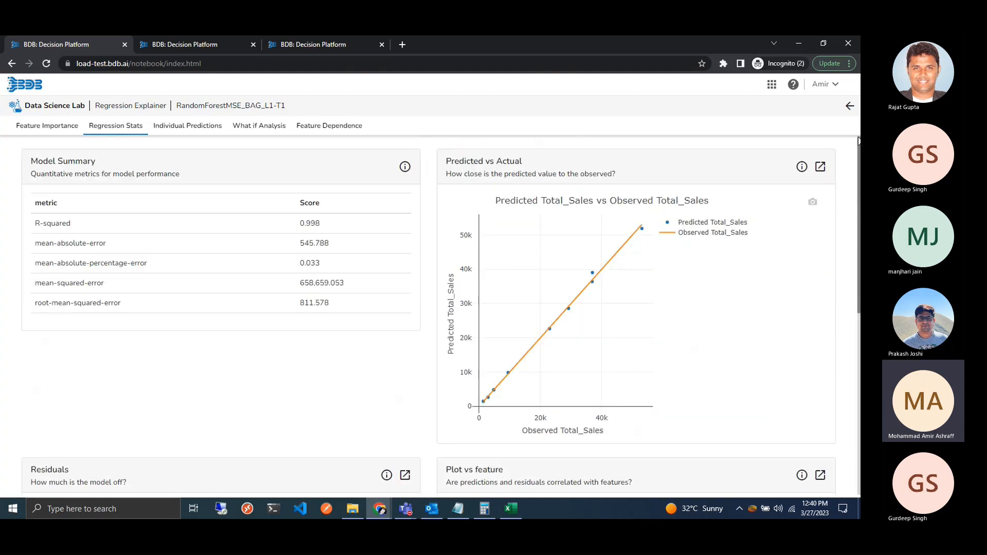
left_click(187, 126)
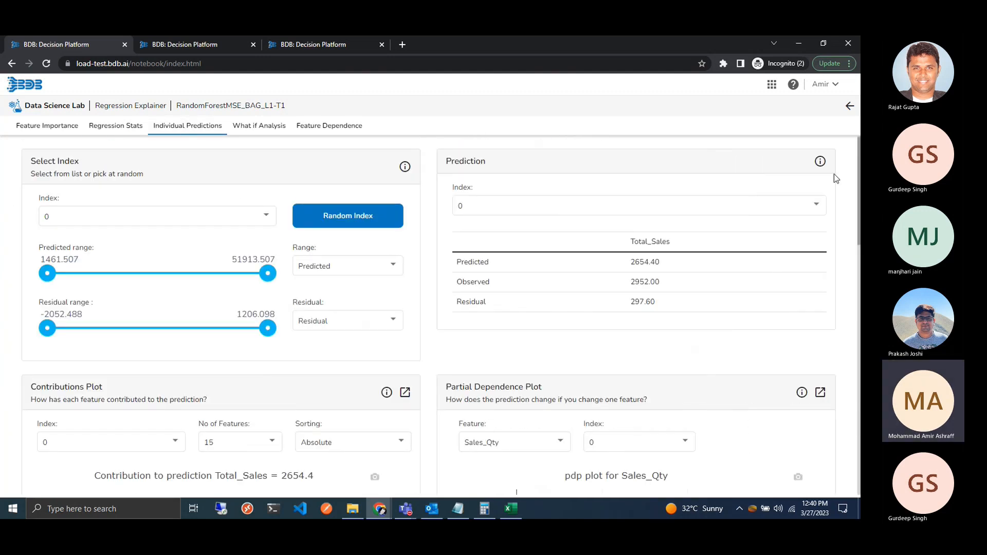
left_click_drag(859, 221, 859, 365)
left_click_drag(859, 322, 854, 187)
Step: Examine the model's what-if analysis and feature dependence plots, and return to the AutoML experiment list
left_click(276, 128)
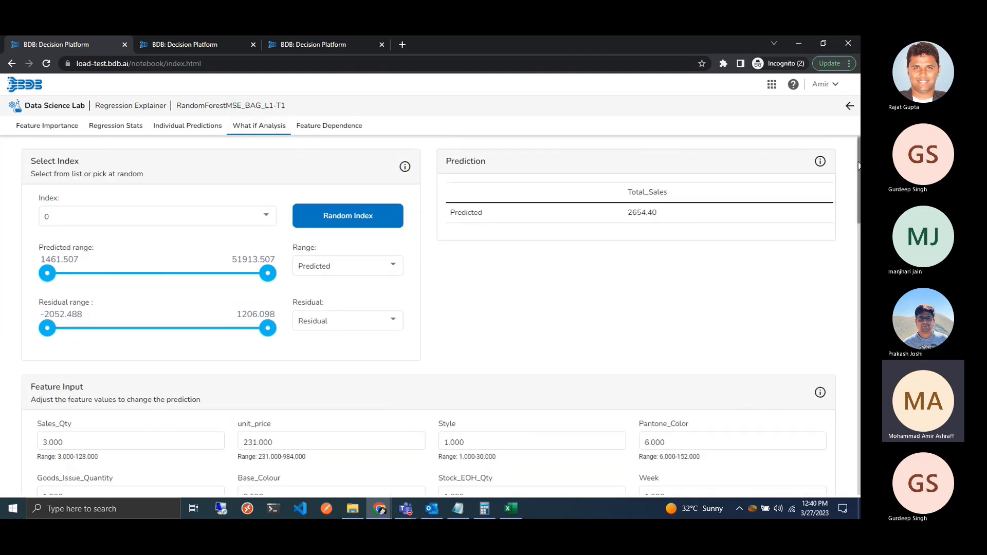
mouse_move(857, 165)
left_mouse_down()
mouse_move(859, 440)
mouse_move(859, 159)
left_mouse_up()
left_click(346, 128)
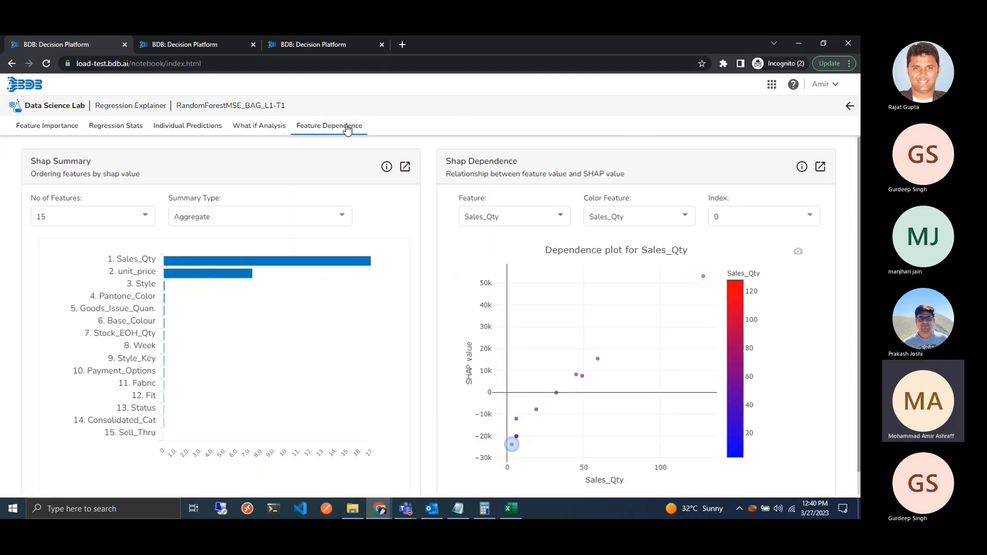
left_click(849, 107)
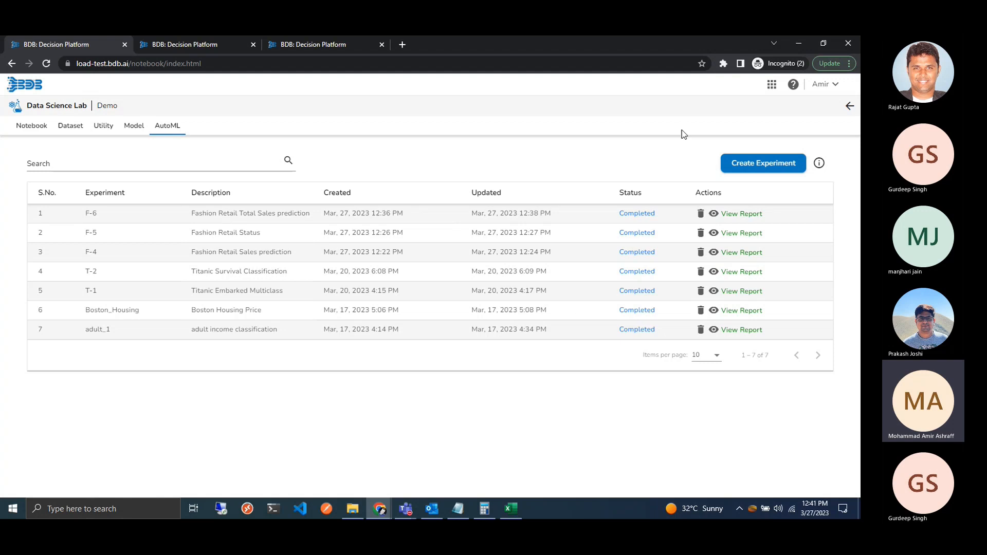
Step: Check the FashionRetailStockPrediction_2 workbook in Excel and start a new AutoML experiment on the Fashion_Retail_2 dataset in the browser
left_click(511, 509)
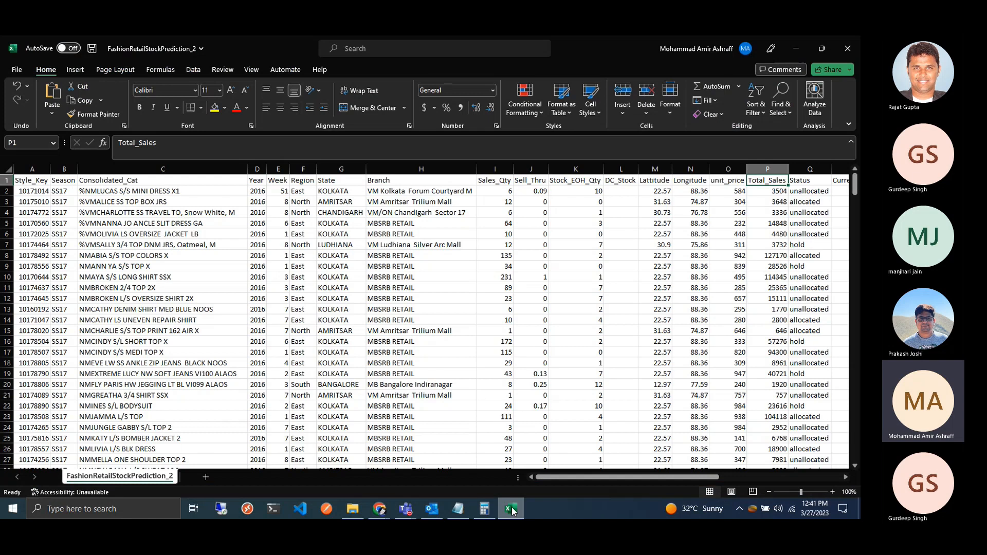
left_click(512, 509)
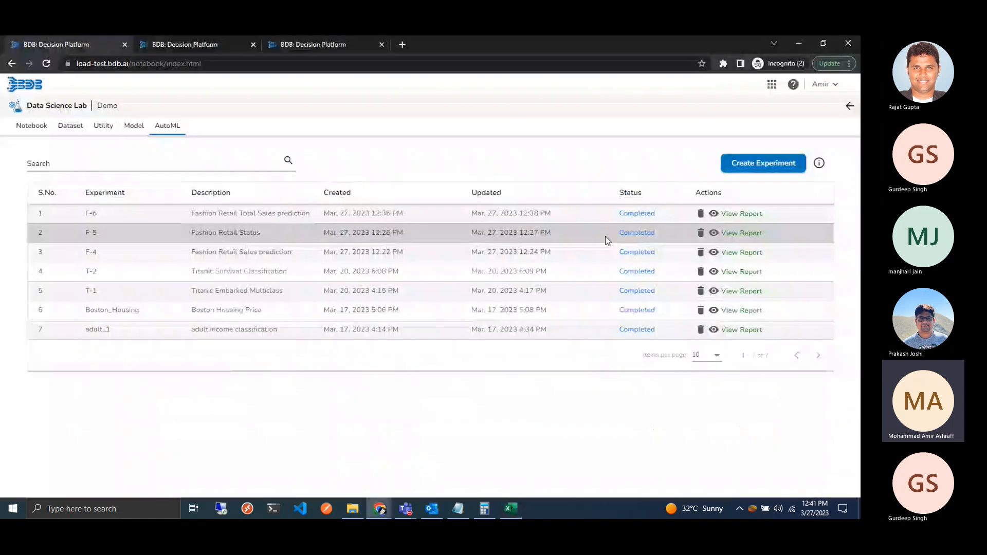
left_click(764, 164)
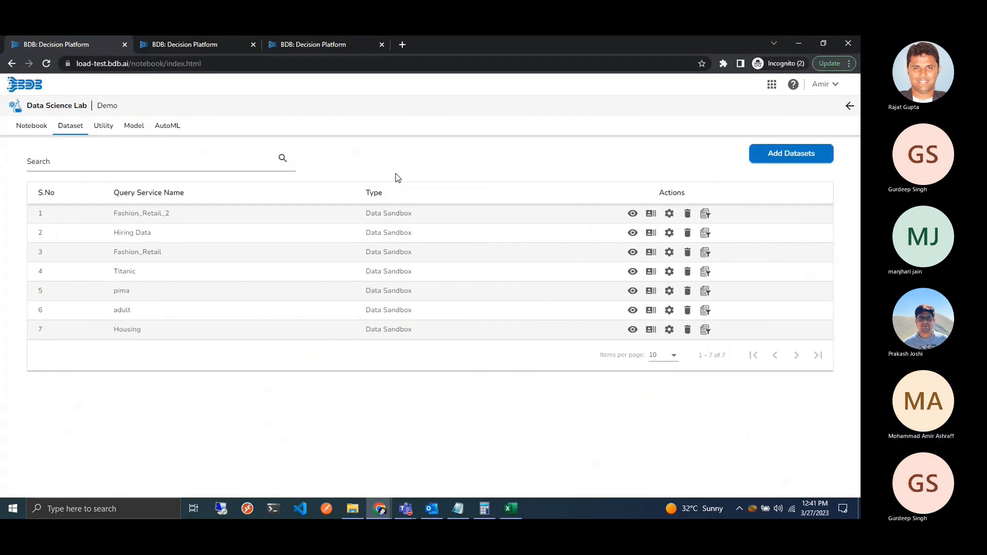
left_click(669, 214)
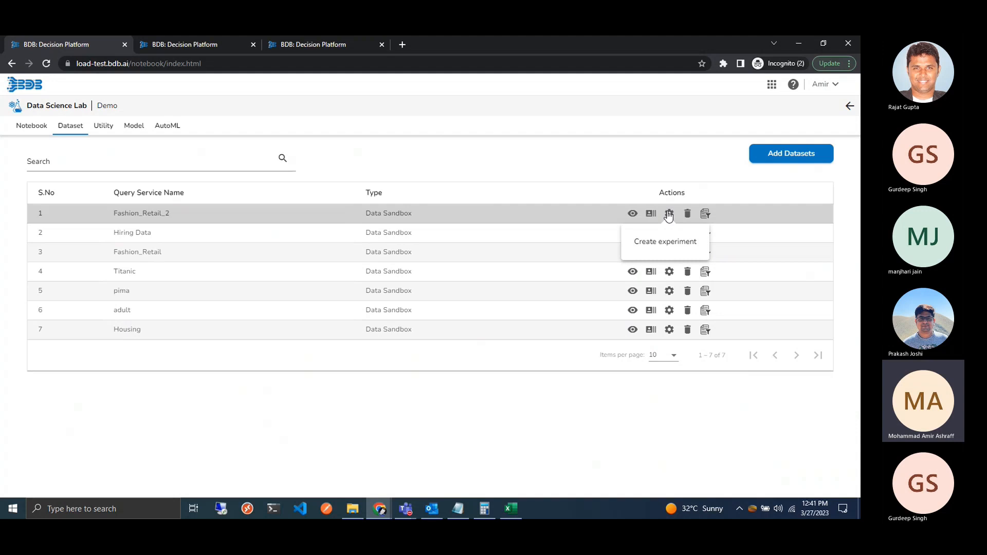
left_click(668, 214)
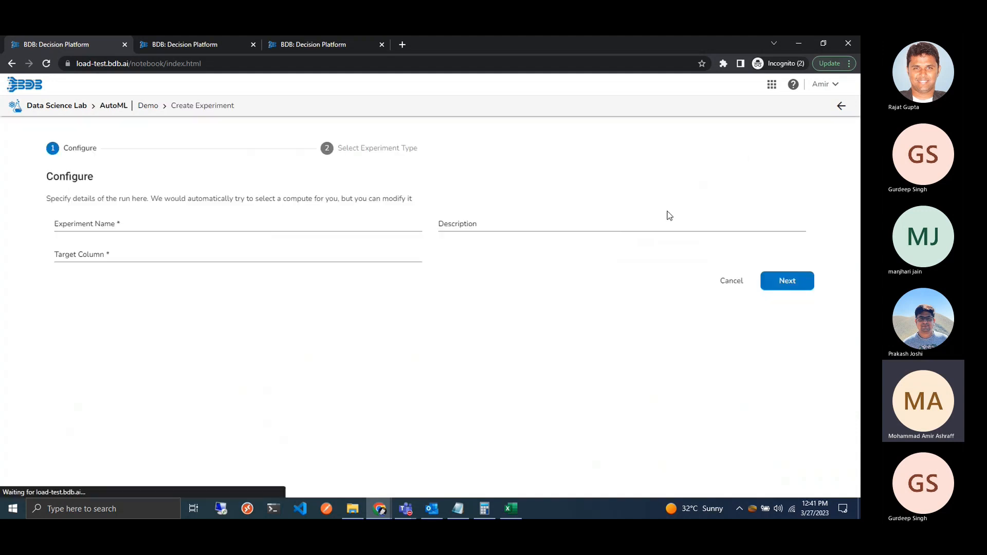
Step: Name the experiment F-7 and describe it as "Fashion Retail Status prediction"
left_click(402, 224)
type("F-7")
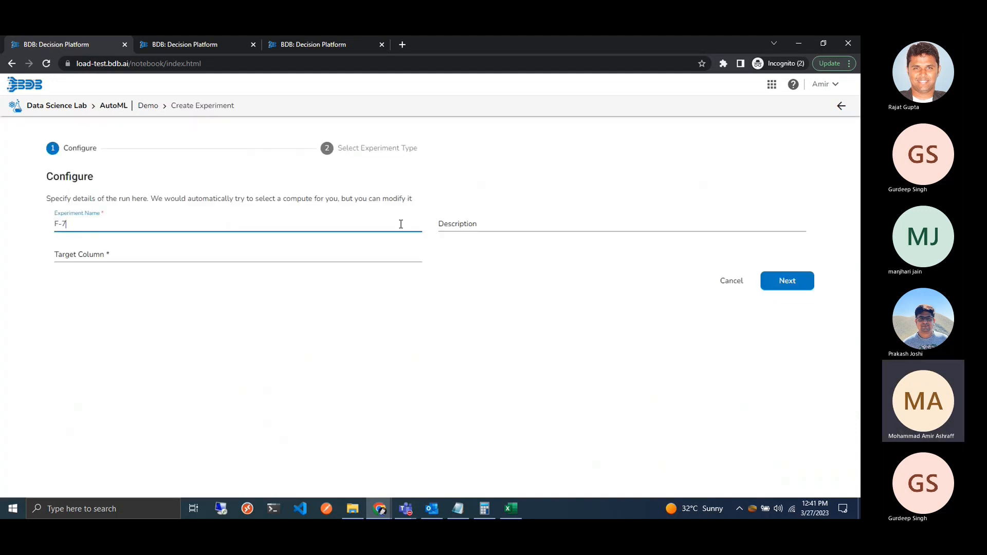
left_click(449, 224)
type("Fashio")
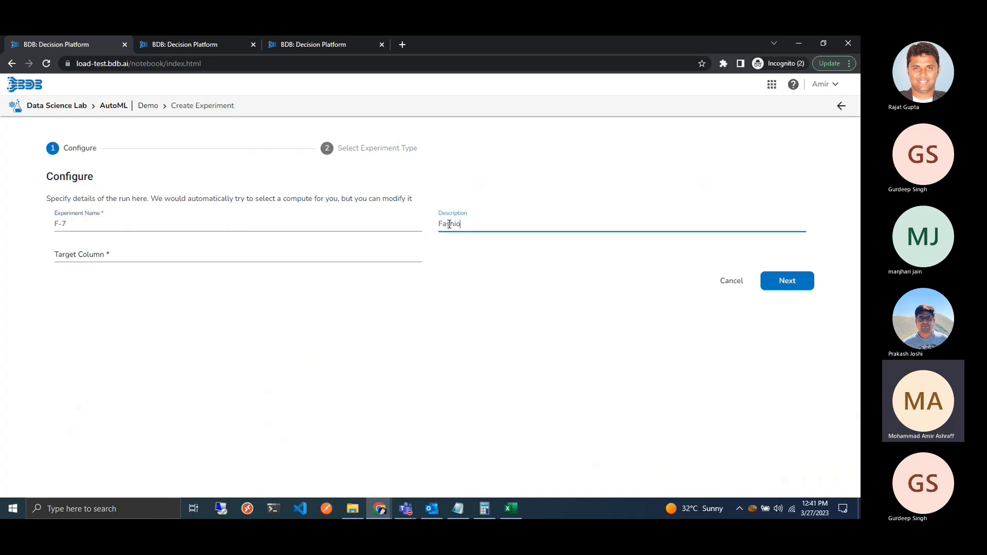
type("n Ret")
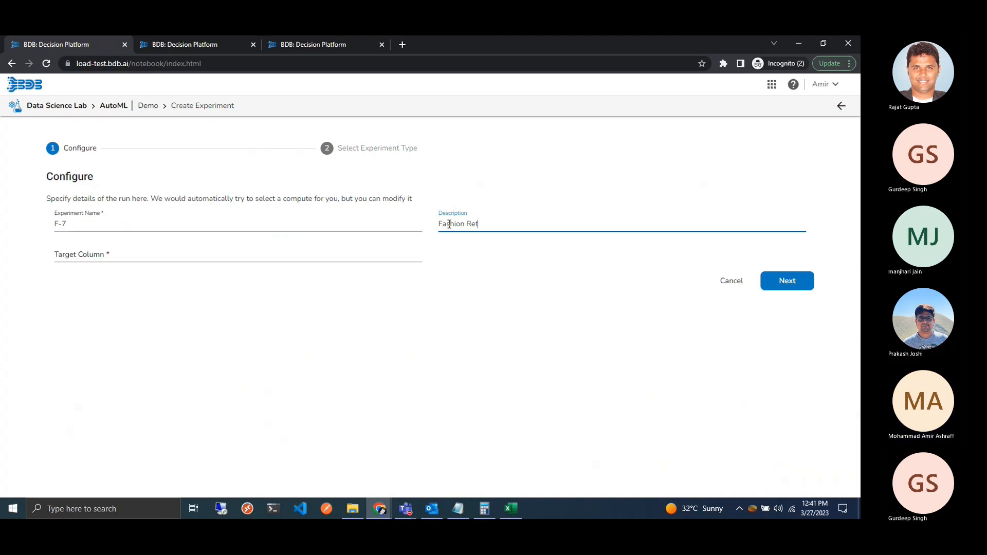
type("ail Status prediction")
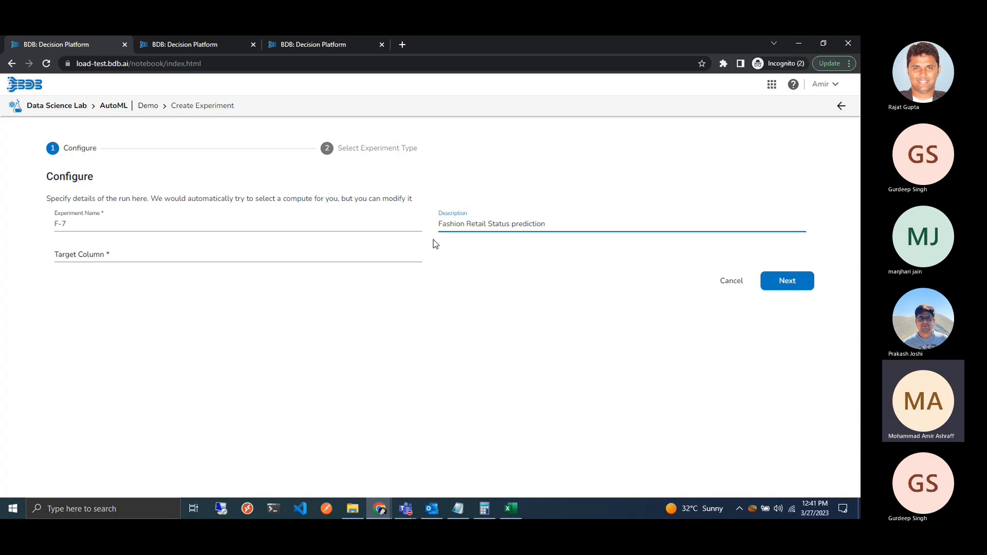
Step: Set Status as the target column and create the experiment with the Classification type
left_click(415, 258)
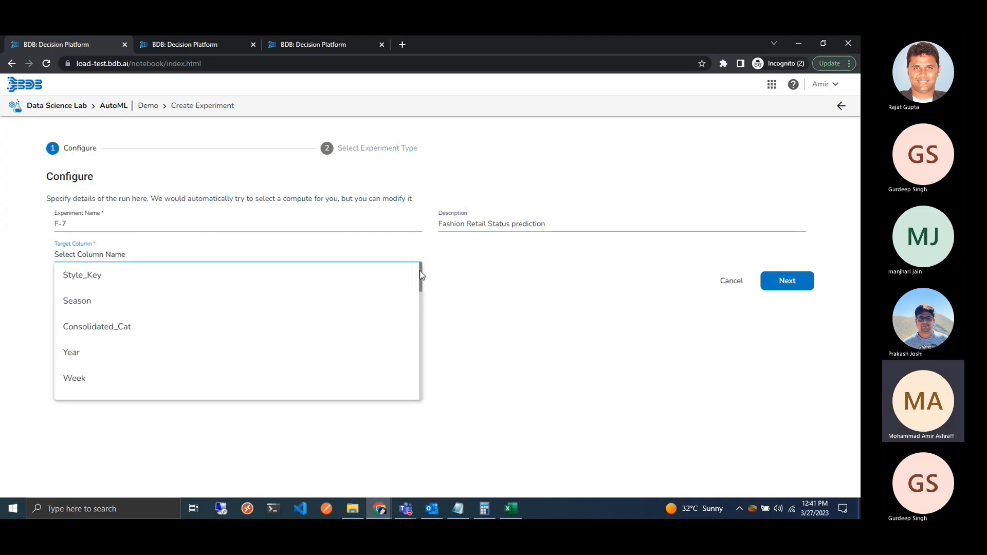
left_click_drag(421, 276, 423, 348)
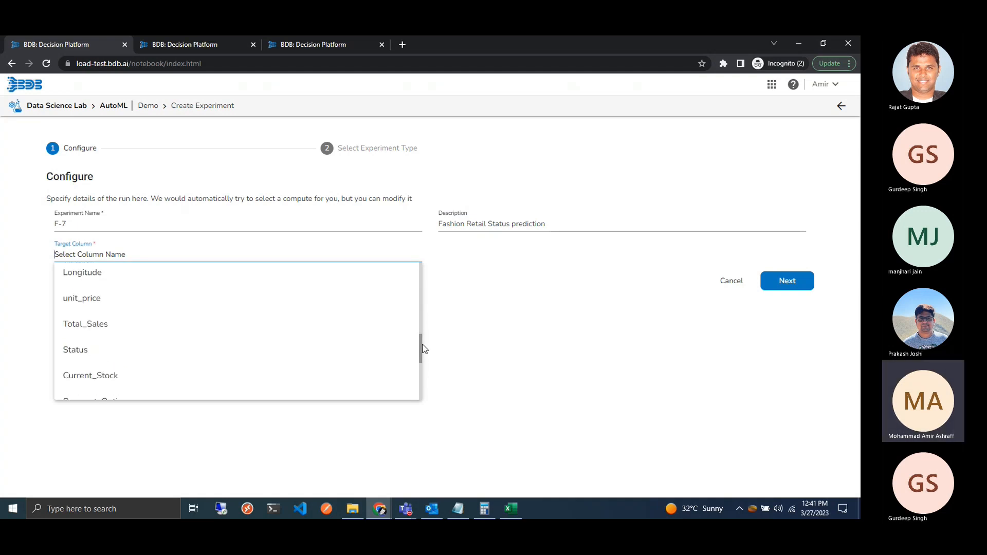
left_click(117, 354)
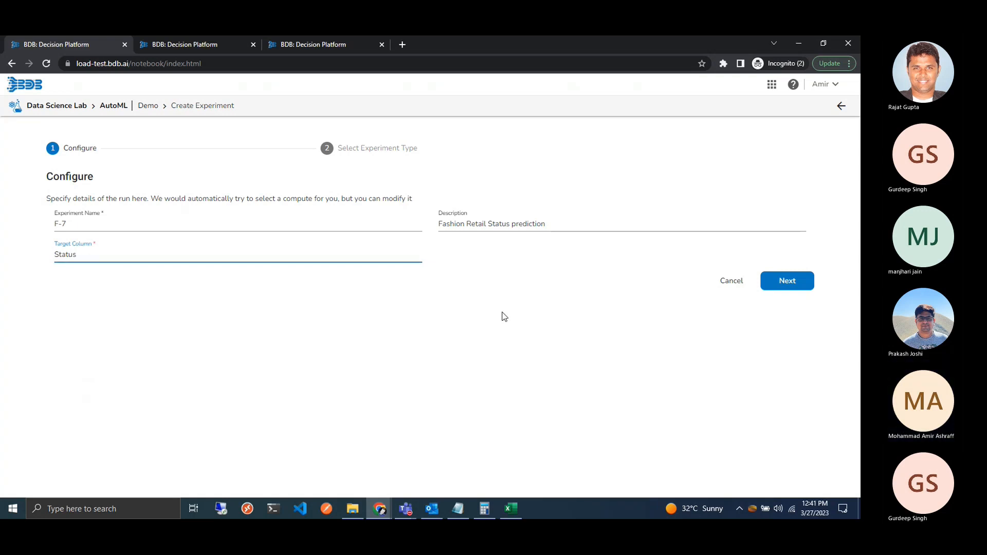
left_click(785, 289)
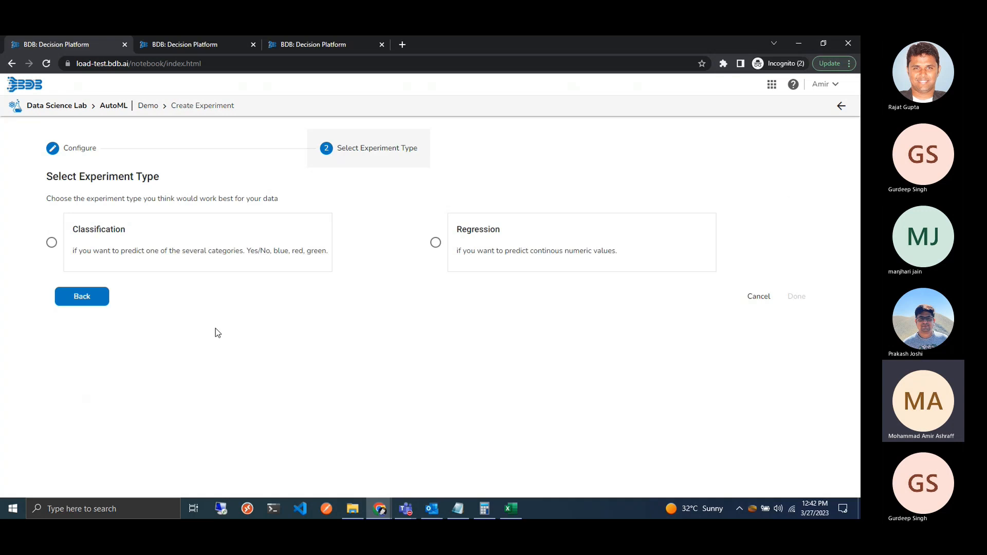
left_click(258, 249)
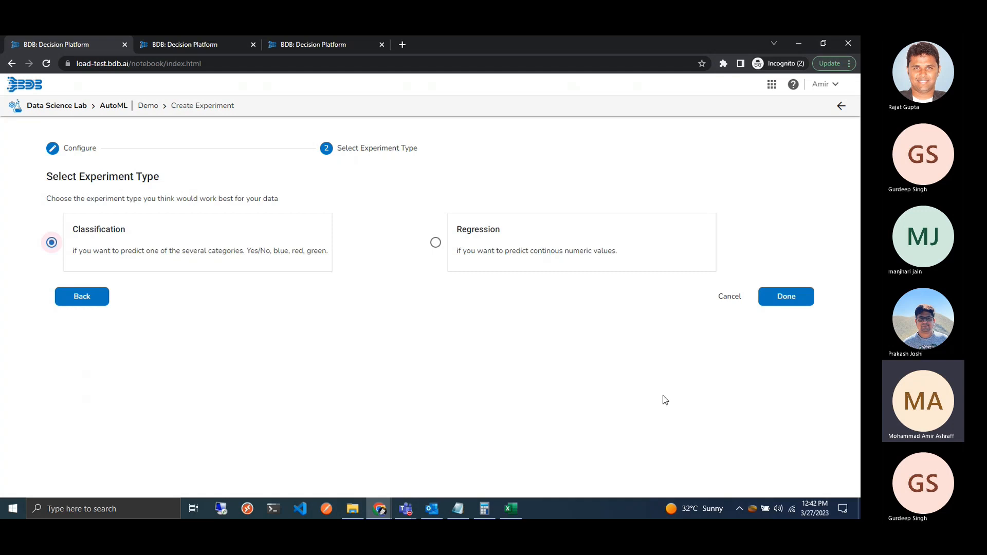
left_click(799, 300)
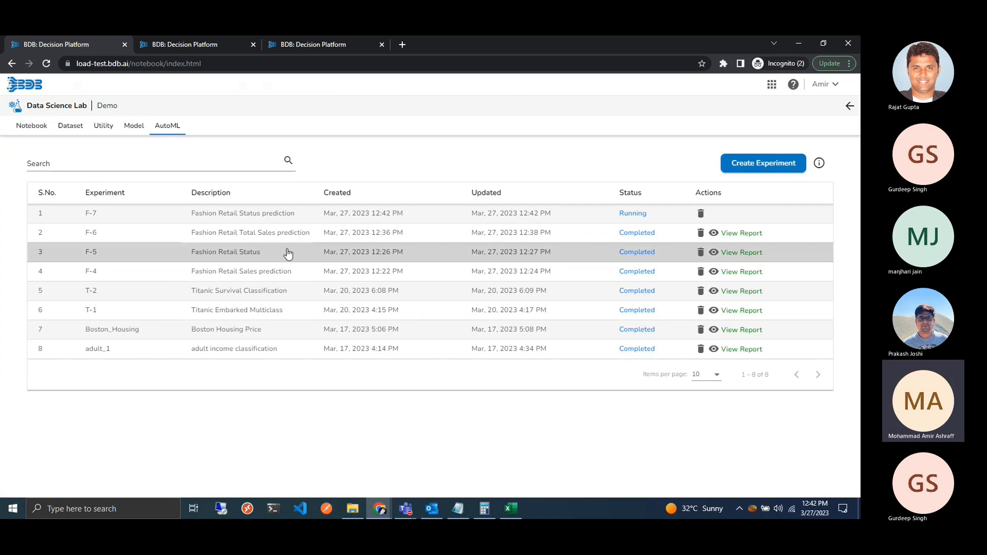
Step: Open the report of experiment F-5 and review its task type and the recommended model's score and metric
left_click_drag(78, 254, 449, 257)
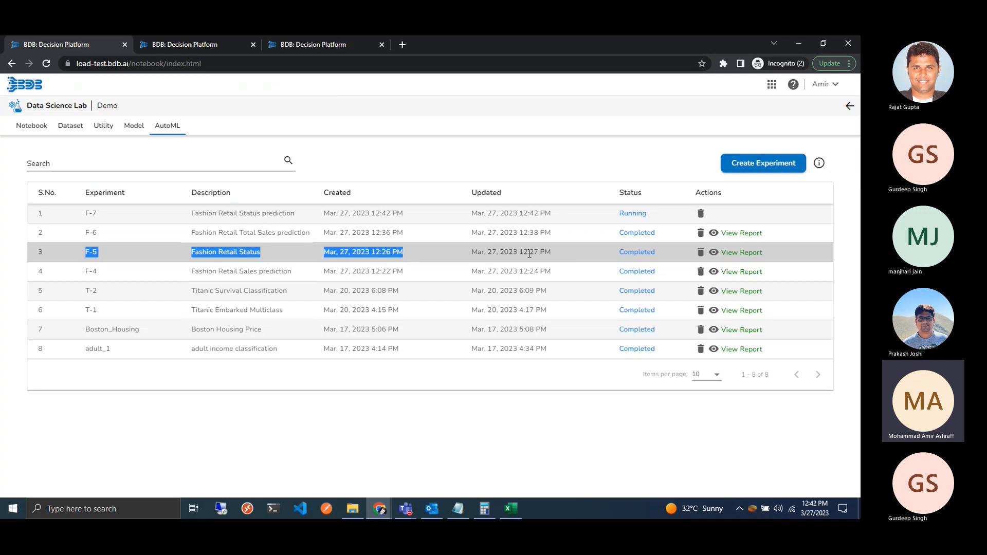
left_click(563, 257)
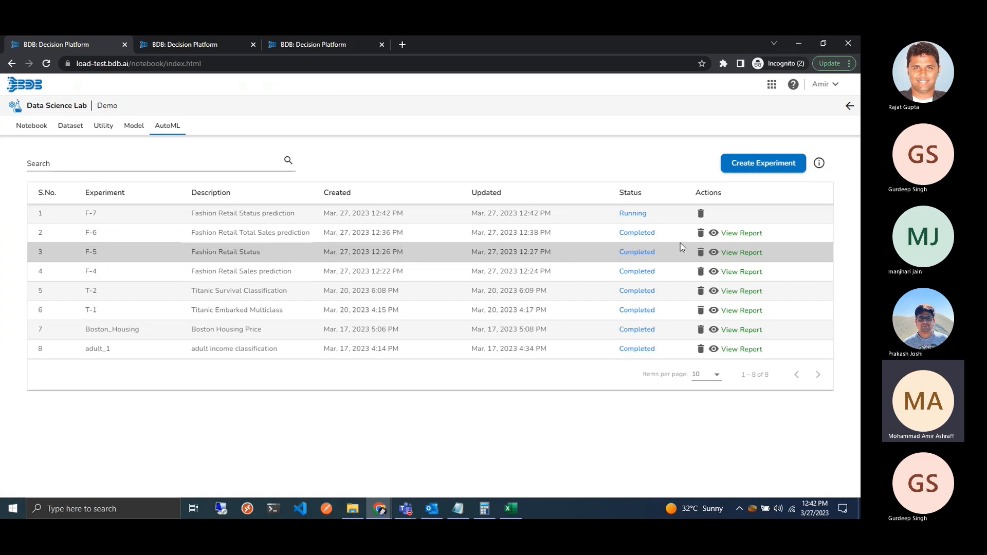
left_click(746, 257)
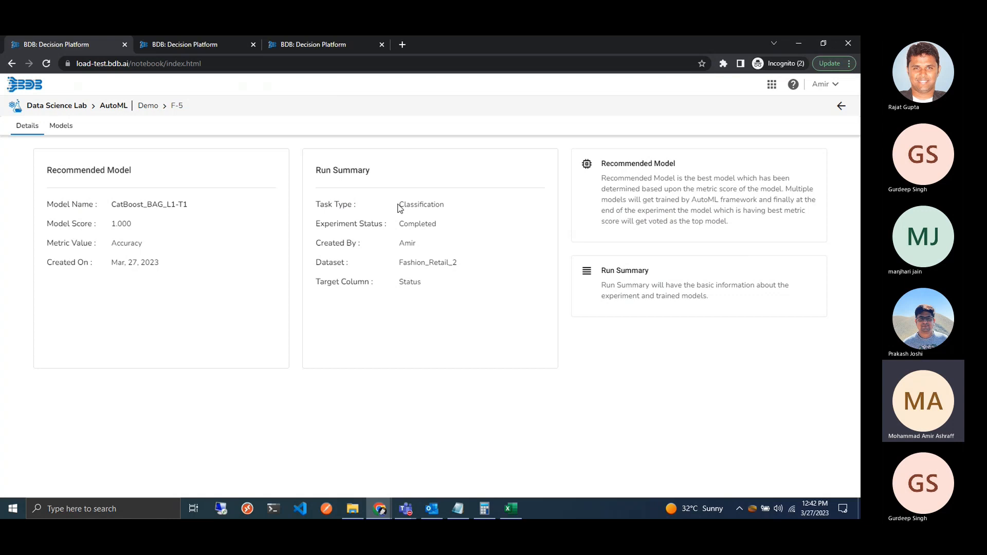
left_click_drag(399, 204, 462, 203)
left_click_drag(157, 249, 47, 227)
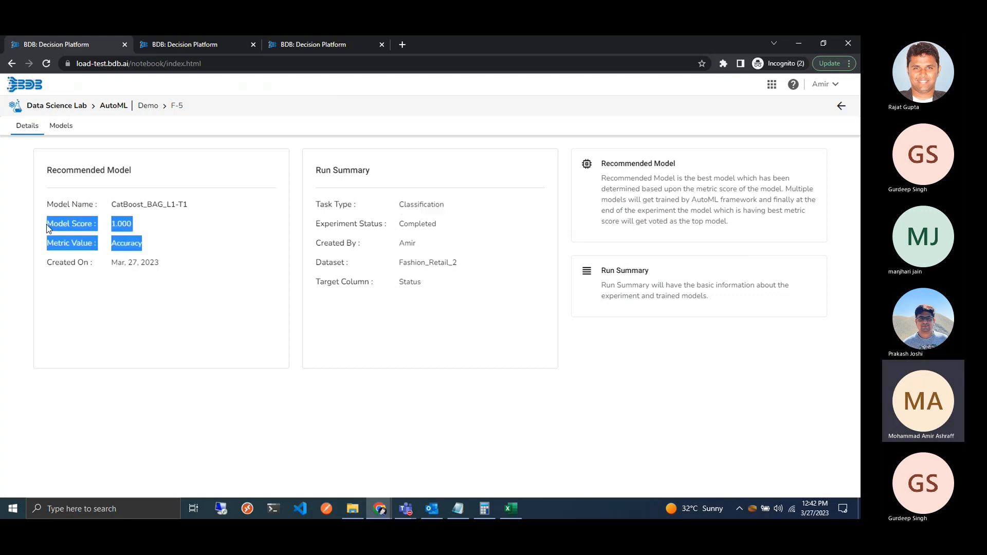
left_click(148, 242)
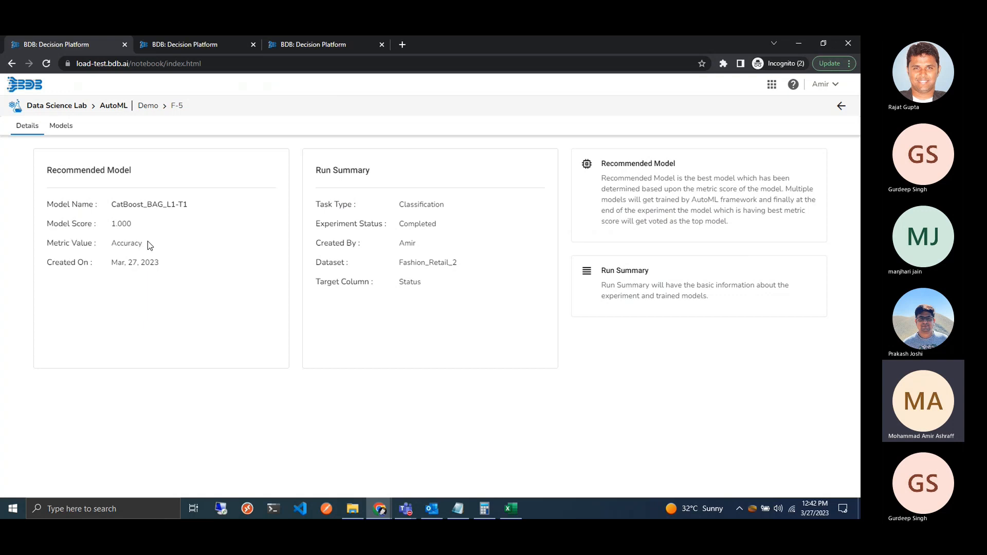
double_click(135, 242)
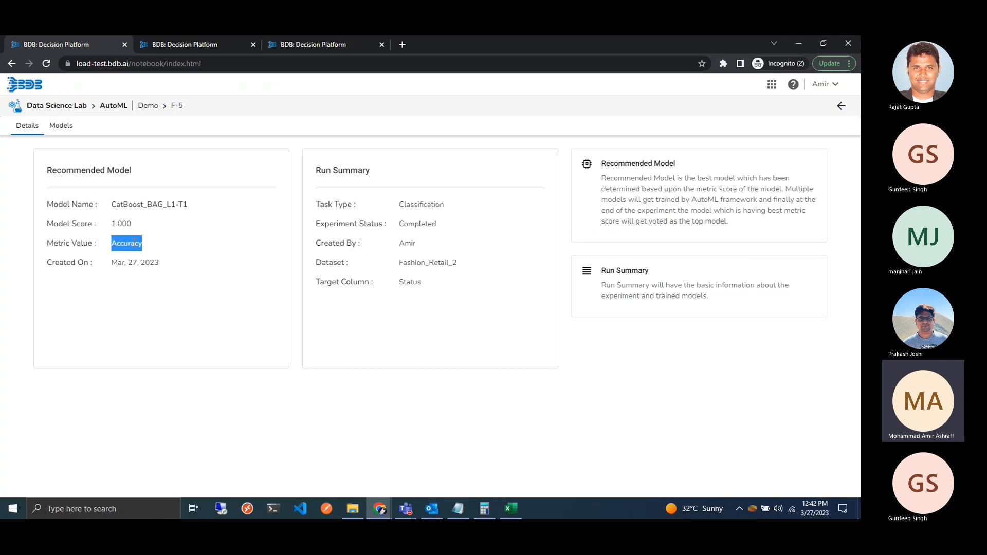
left_click(161, 241)
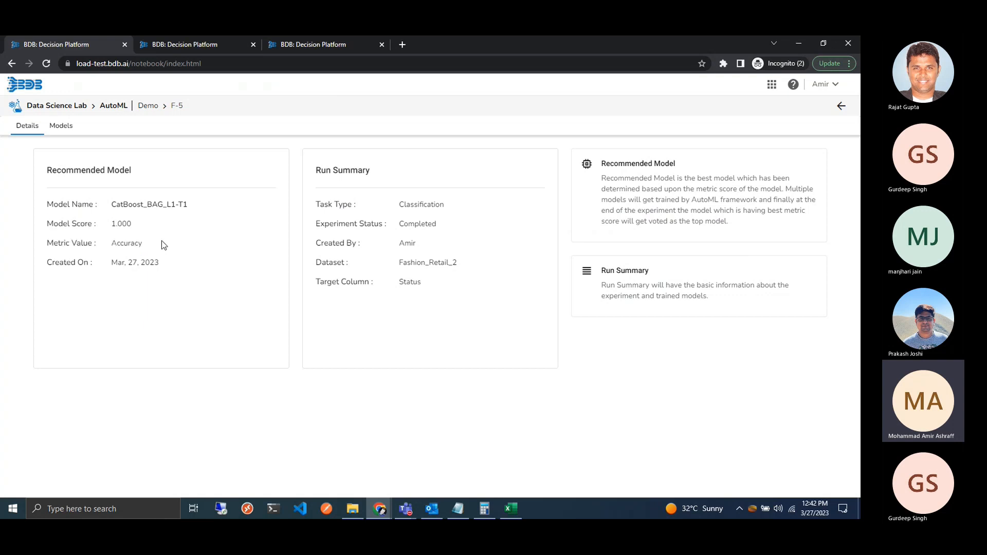
Step: View the explanation of F-5's CatBoost_BAG_L1-T1 model and review its algorithm name and performance metrics
left_click(61, 129)
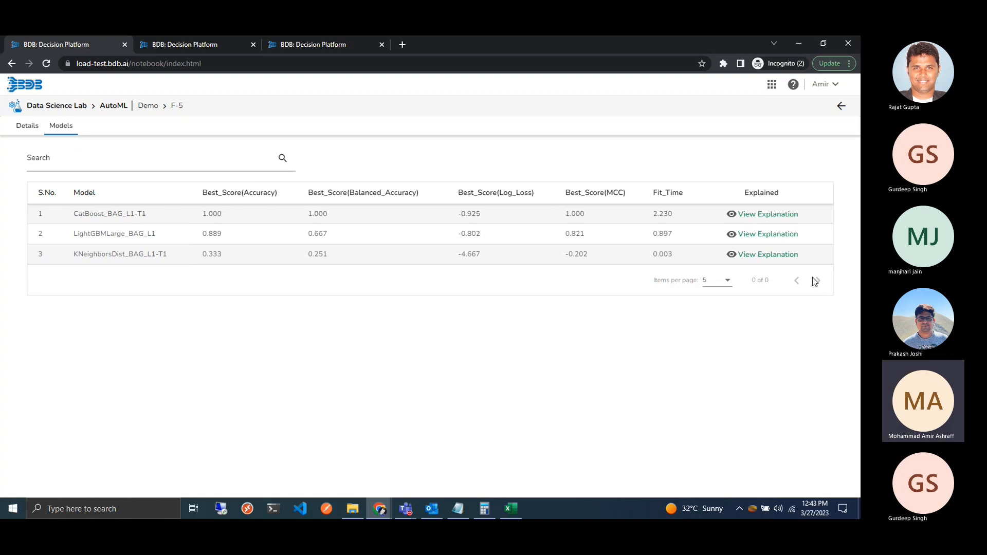
left_click(792, 217)
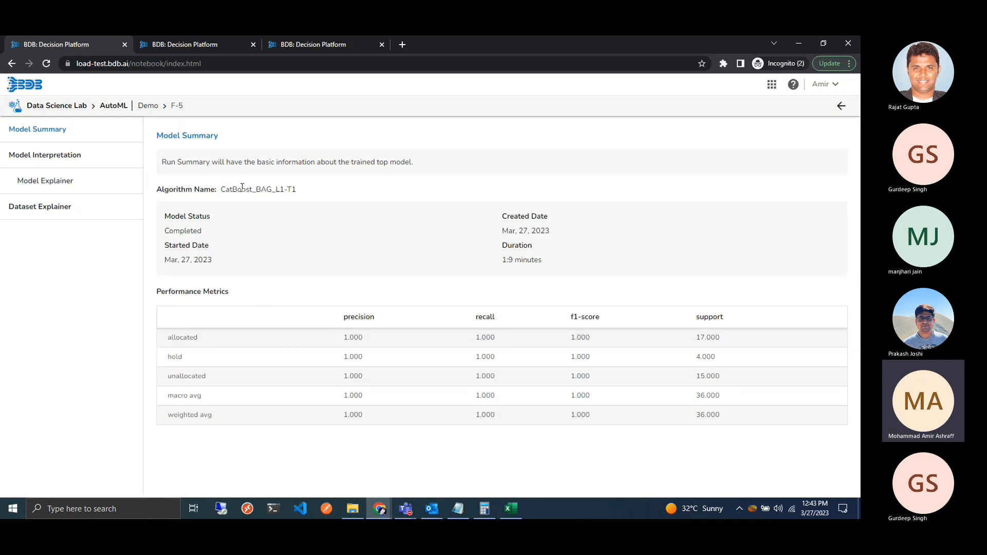
left_click_drag(227, 191, 306, 199)
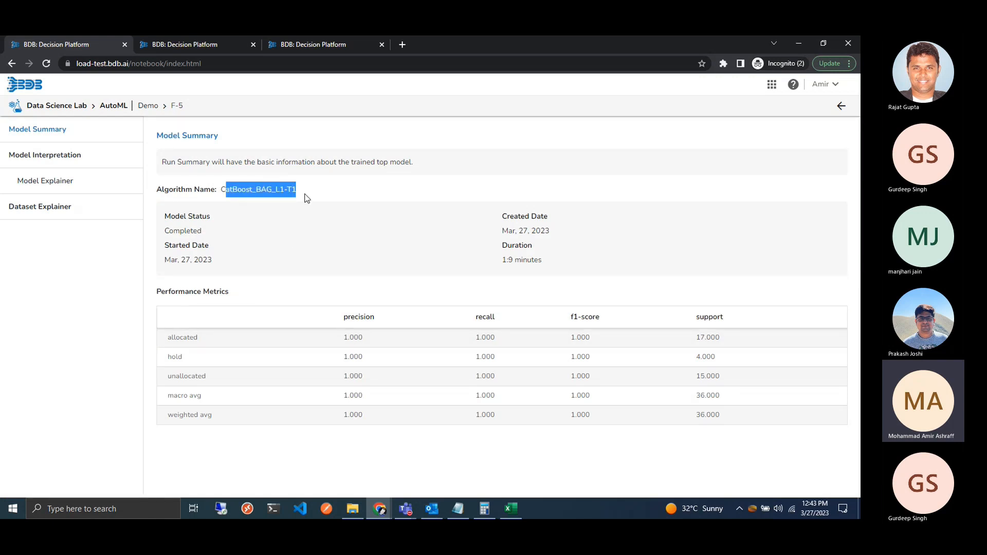
left_click(293, 241)
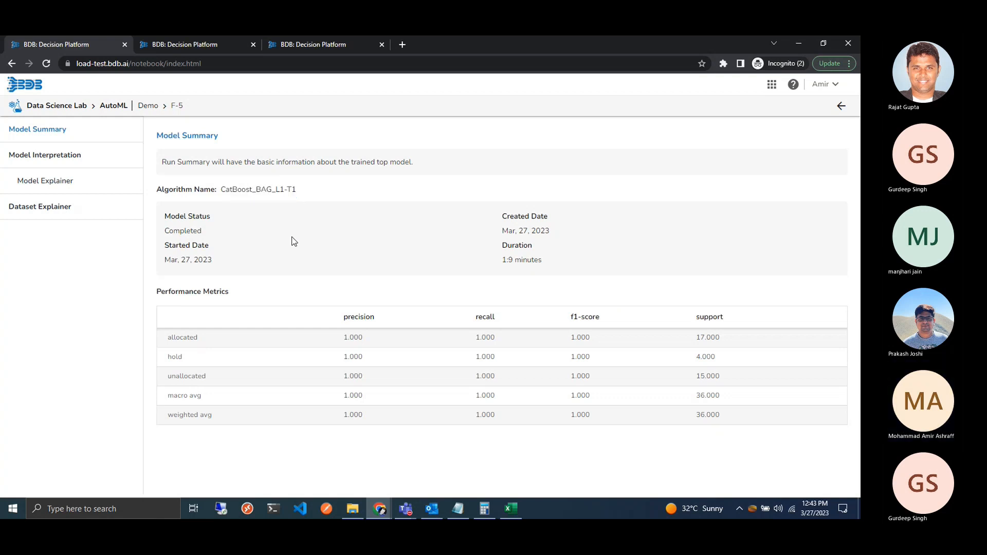
double_click(360, 317)
left_click(530, 323)
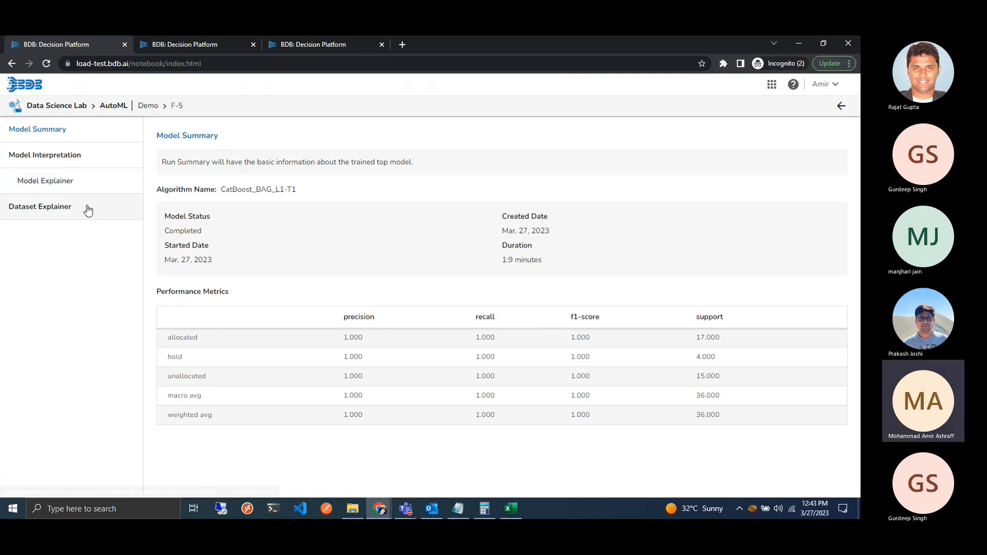
Step: Review the CatBoost_BAG_L1-T1 explainer's feature importance, classification stats, individual predictions, what-if analysis and feature dependence, and return to the experiment list
left_click(92, 186)
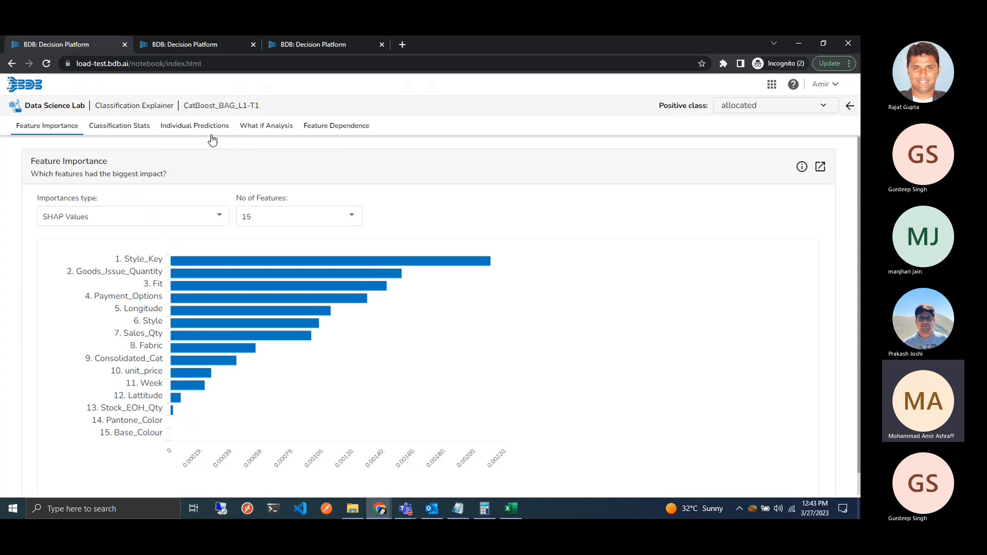
left_click(128, 131)
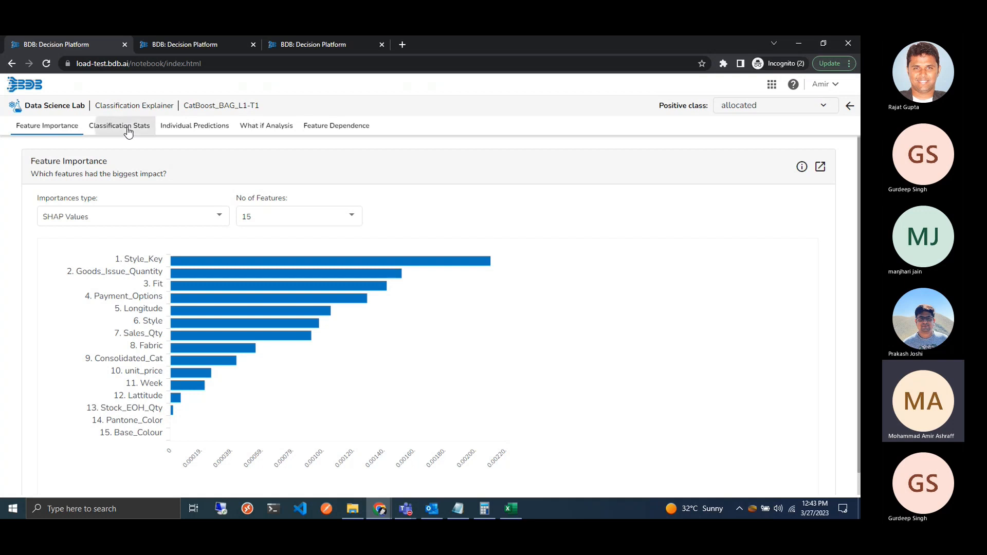
left_click_drag(858, 172, 851, 107)
left_click(208, 127)
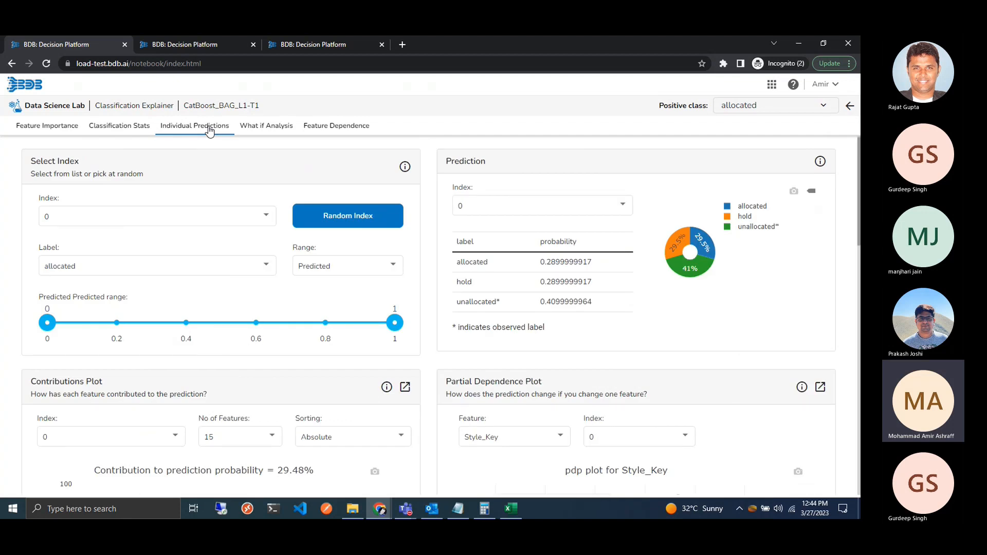
left_click(278, 129)
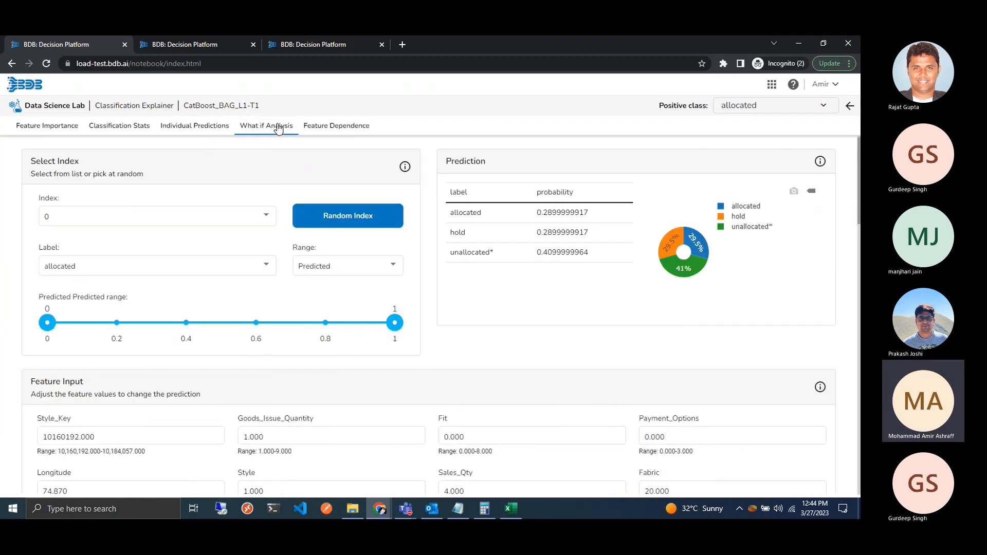
left_click(335, 130)
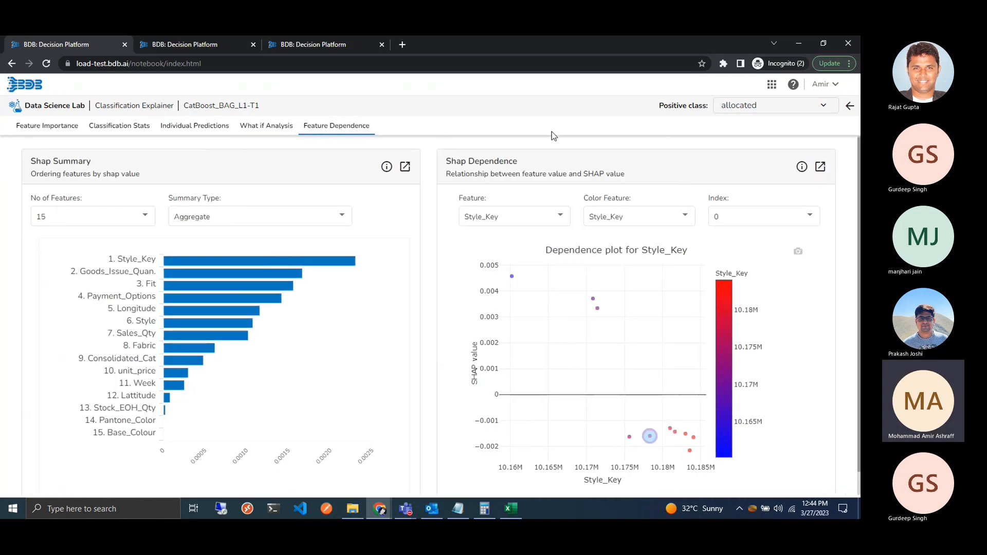
left_click(850, 106)
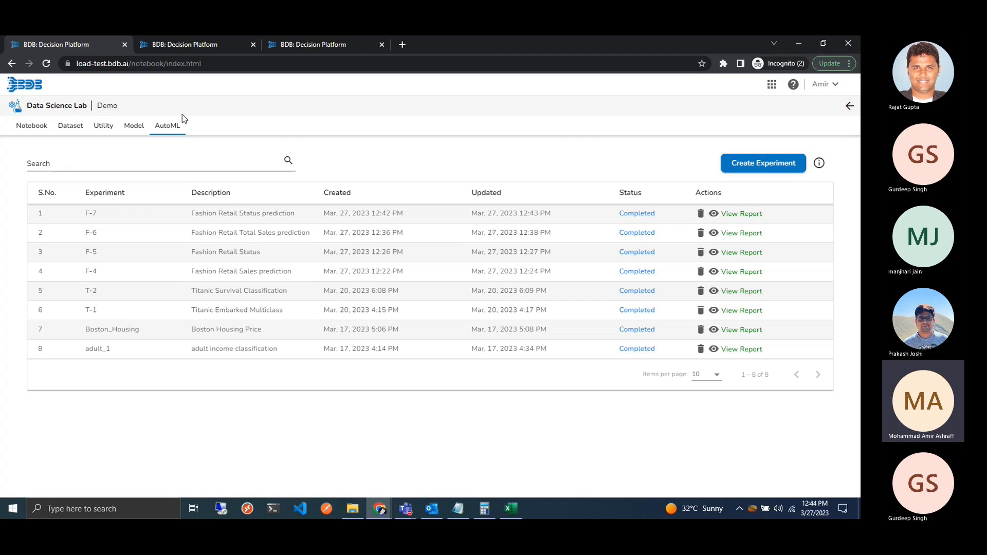
Step: Filter the Demo project's models to Unregistered and expand the models of experiment F-6
left_click(134, 127)
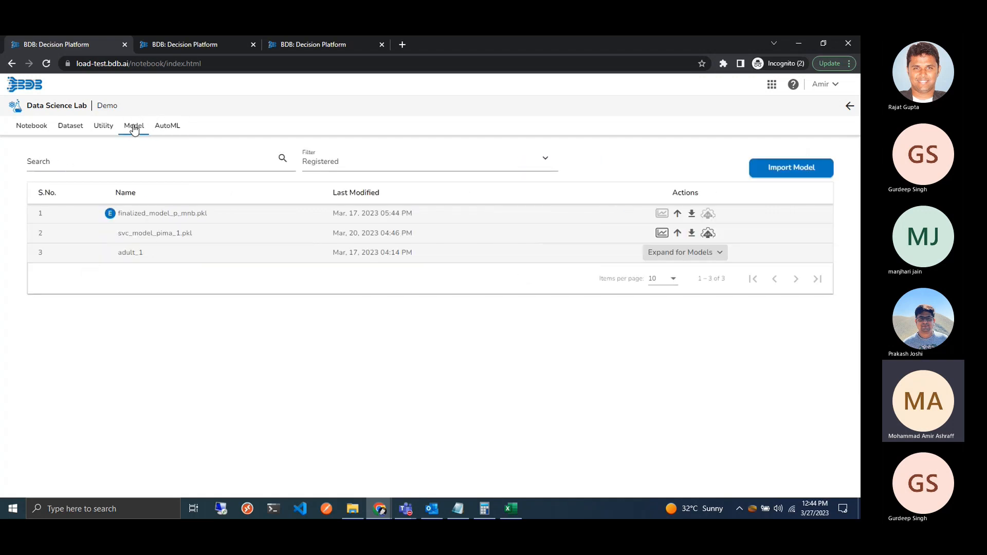
left_click(549, 164)
left_click(489, 237)
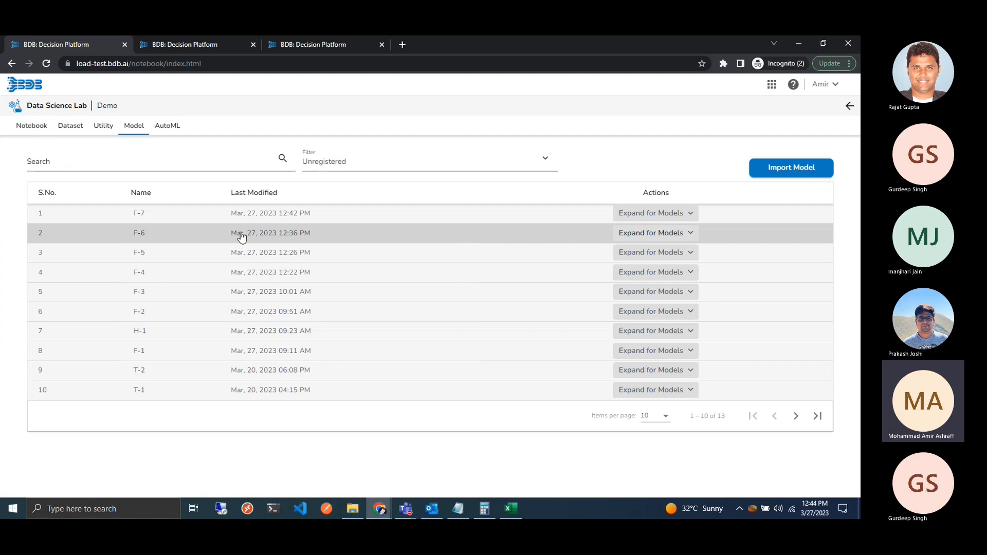
left_click(690, 234)
left_click(690, 239)
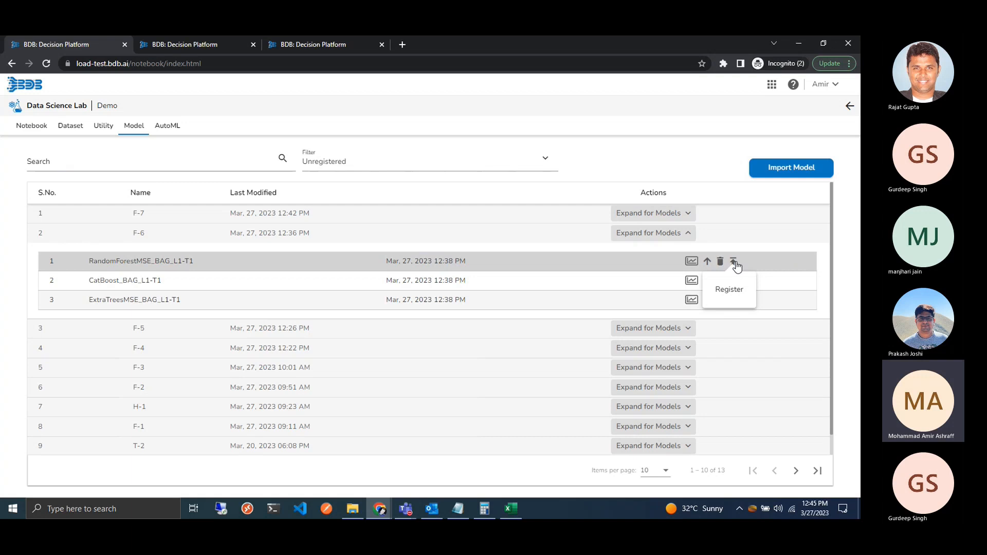
Step: View the pipeline list in Data Pipeline, and expand the unregistered models of experiment F-7 in the Data Science Lab
left_click(338, 46)
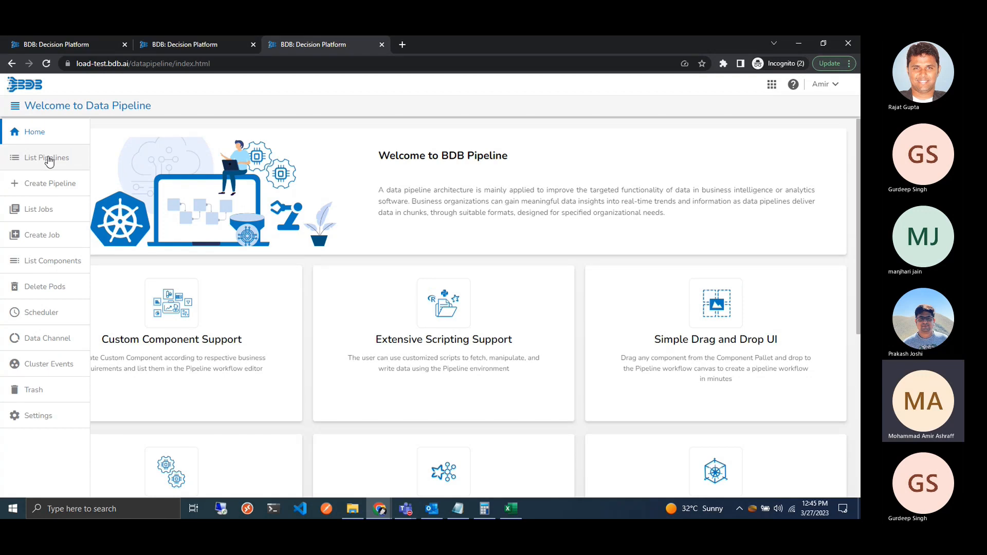
left_click(49, 159)
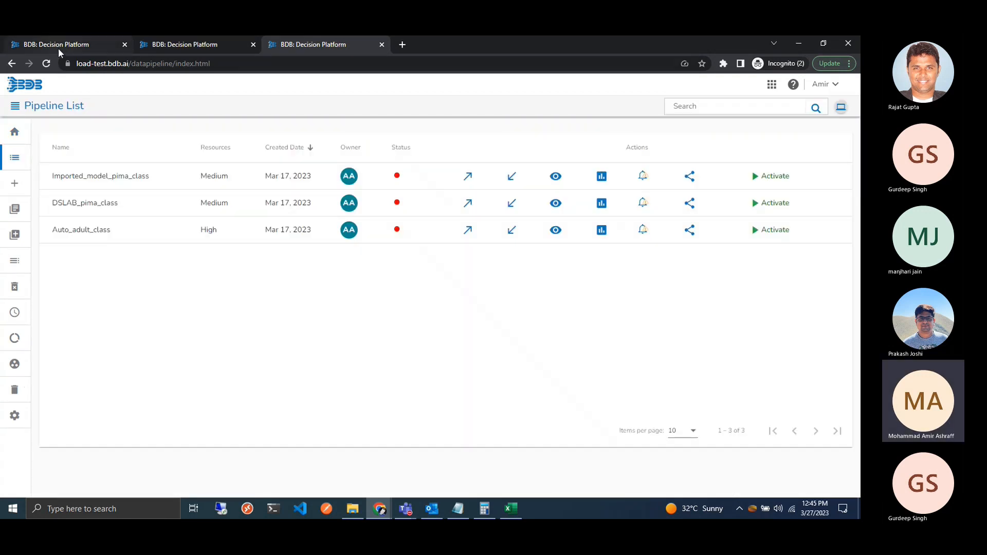
left_click(57, 48)
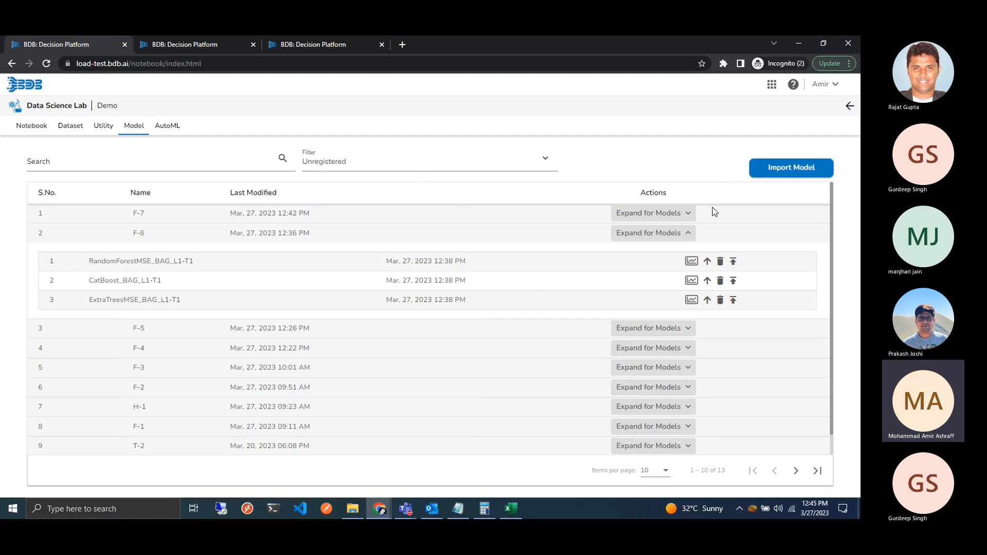
left_click(688, 213)
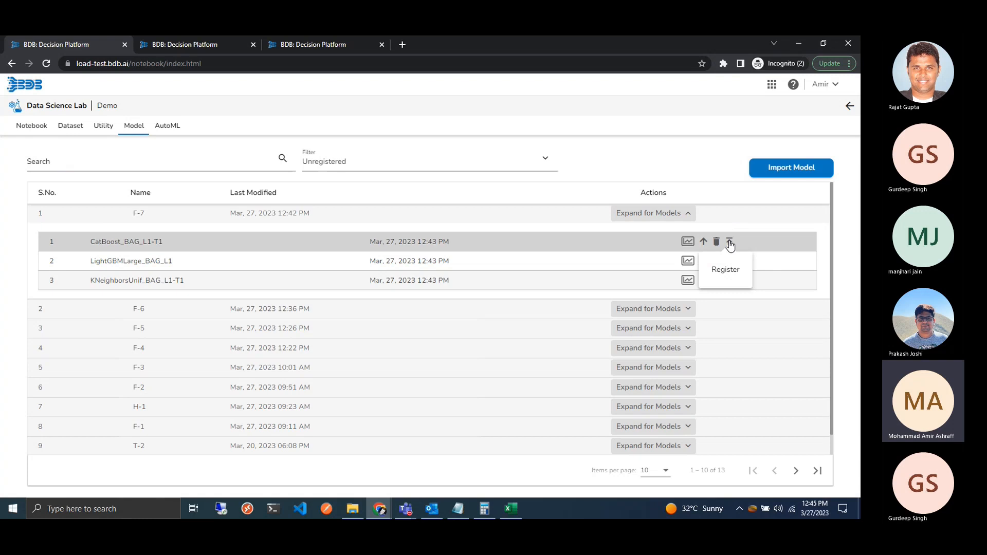
Step: Open the Auto_adult_class pipeline in Data Pipeline and review its DSLab Runner and the AutoML Runner's project and model settings
left_click(354, 45)
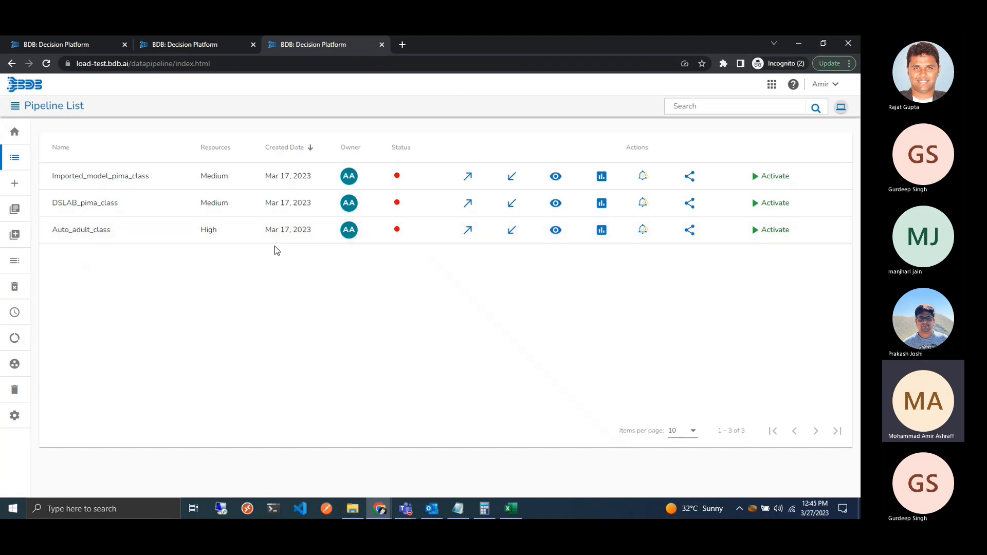
left_click(555, 231)
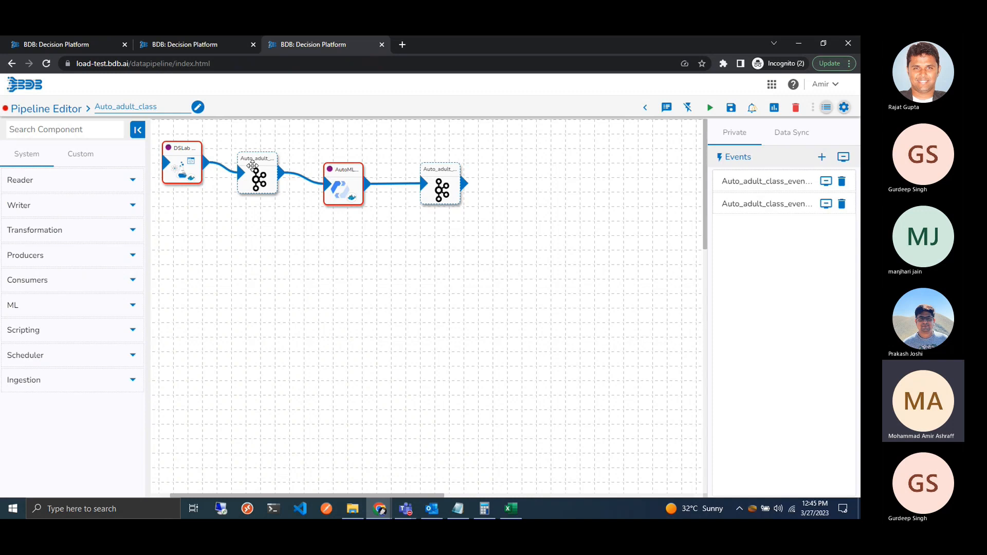
left_click(180, 165)
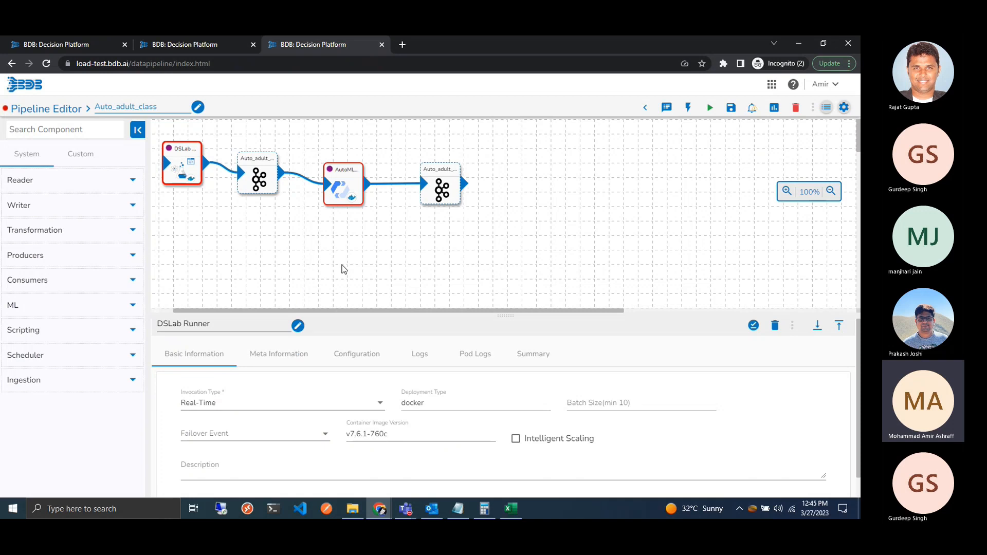
left_click(346, 198)
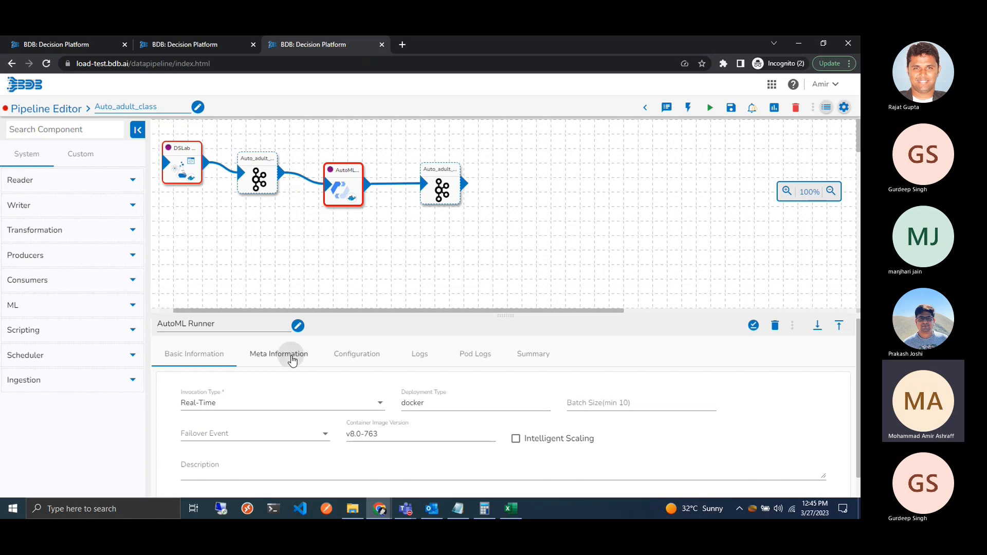
left_click(292, 360)
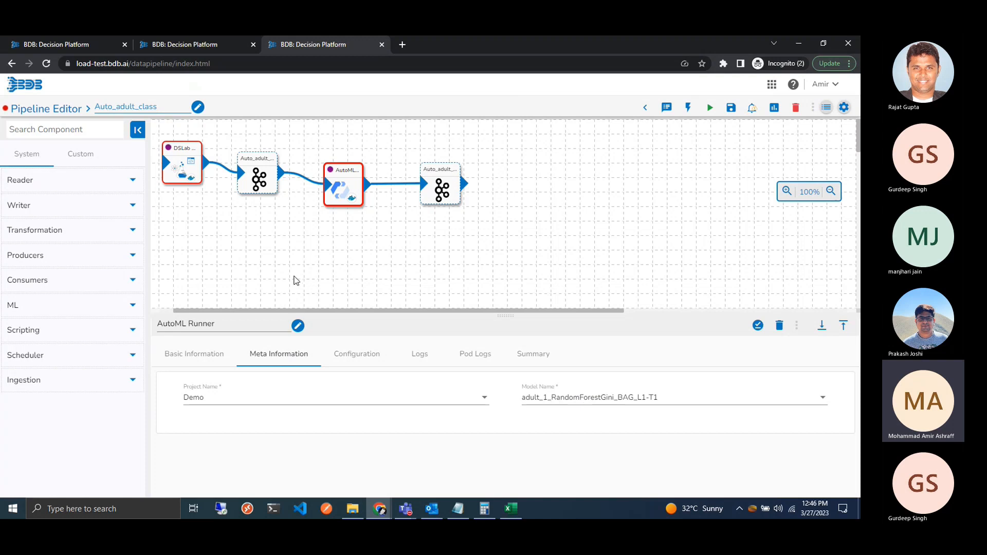
Step: Inspect the basic information of the pipeline's DSLab Runner, AutoML Runner and final output event in sequence
mouse_move(191, 176)
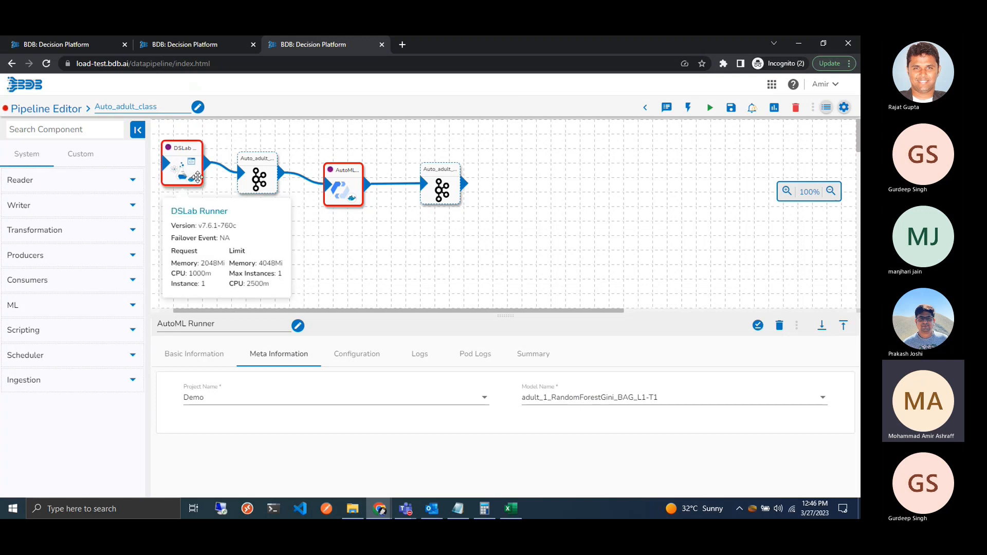
left_click(196, 176)
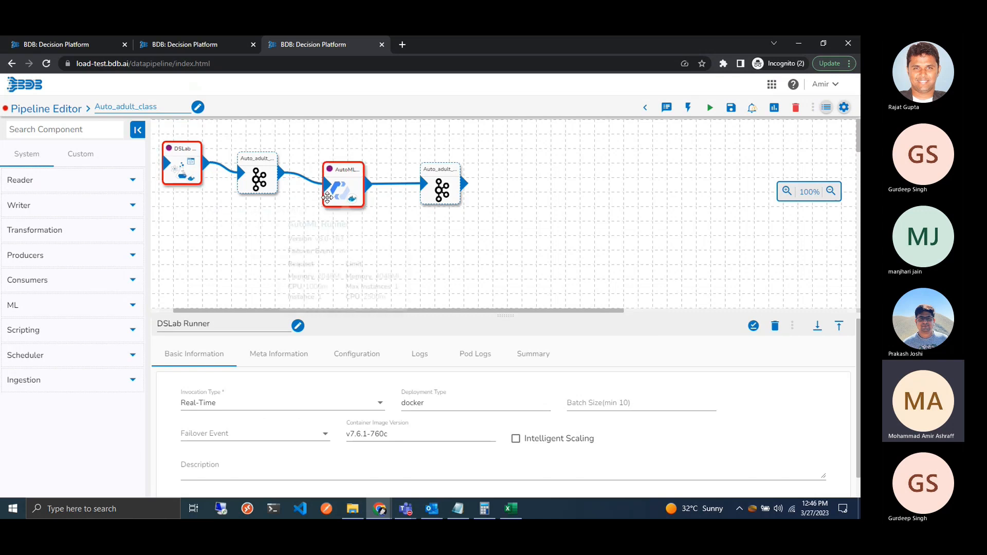
left_click(335, 200)
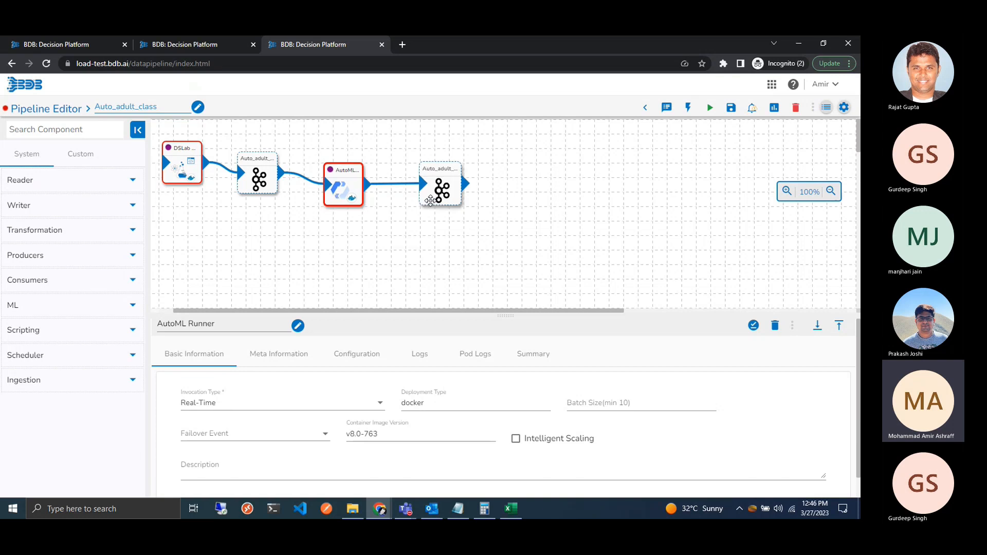
left_click(431, 200)
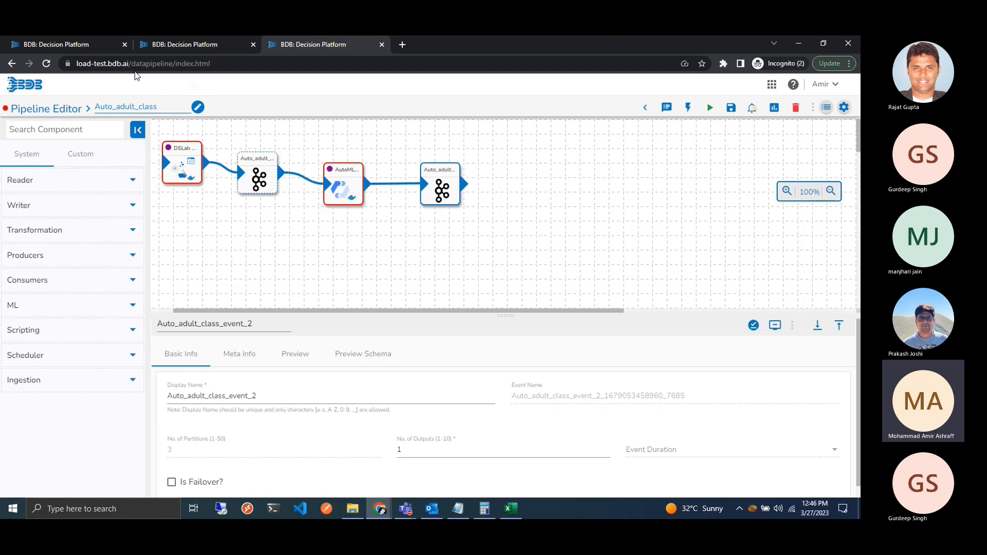
Step: Switch between the pipeline and the Data Science Lab, and view the Demo project's notebooks and AutoML experiments
left_click(99, 46)
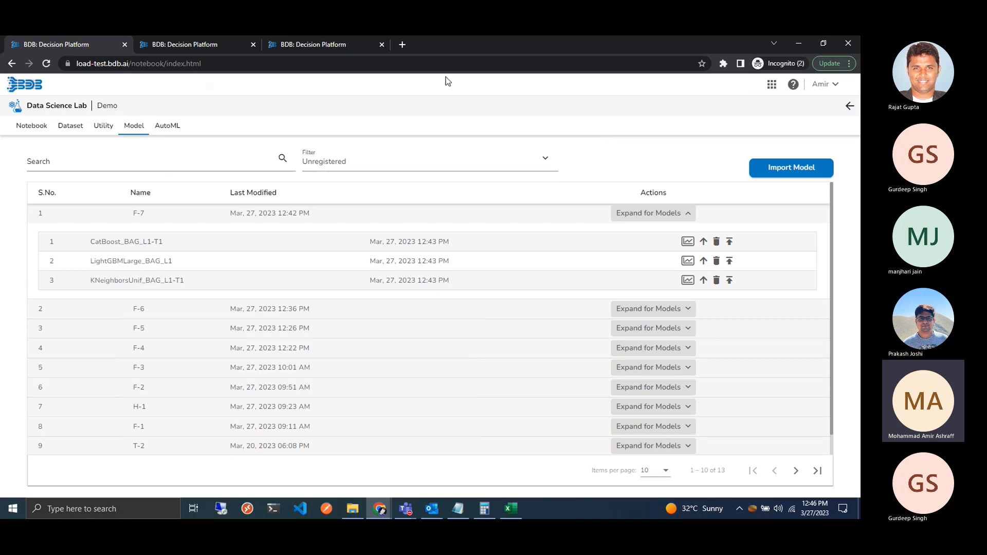
left_click(355, 45)
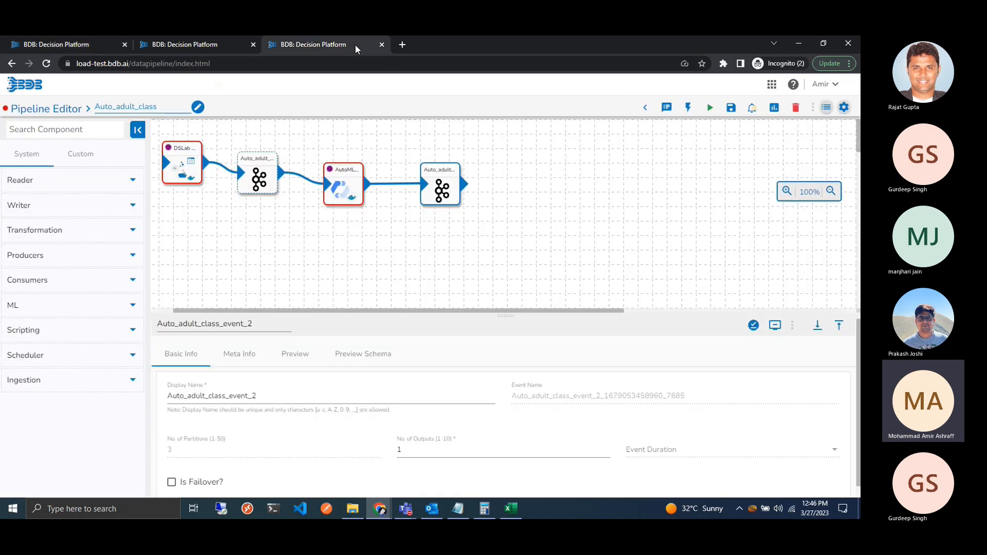
left_click(81, 44)
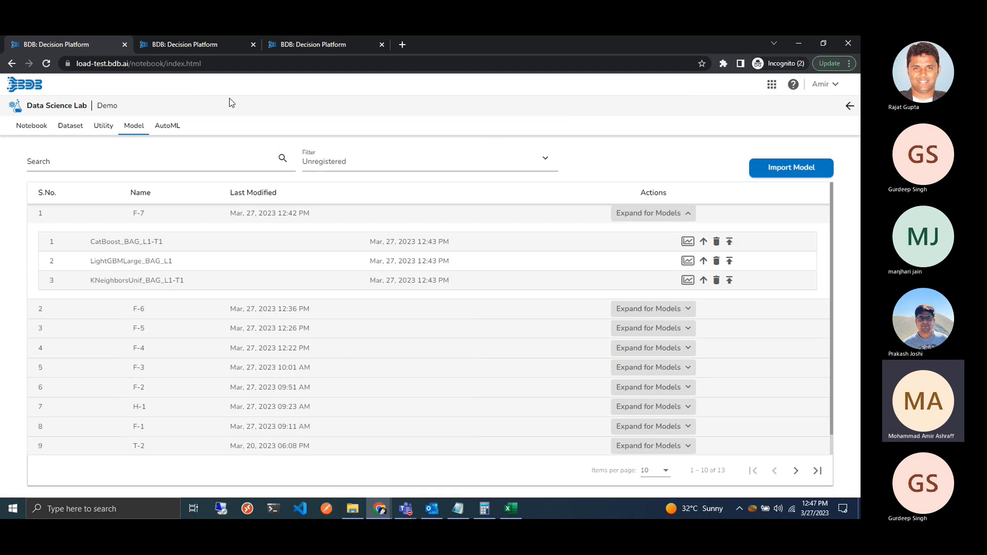
left_click(26, 127)
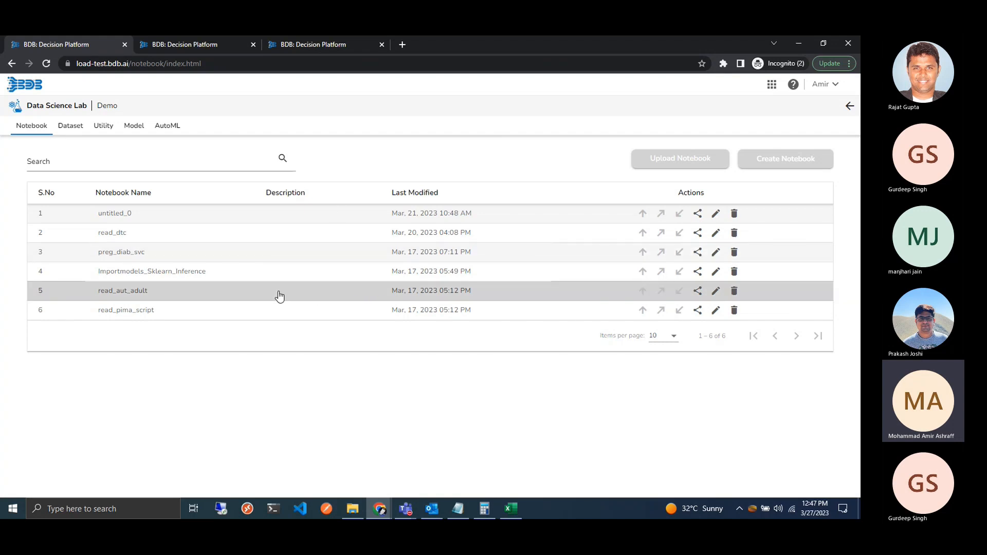
left_click(171, 127)
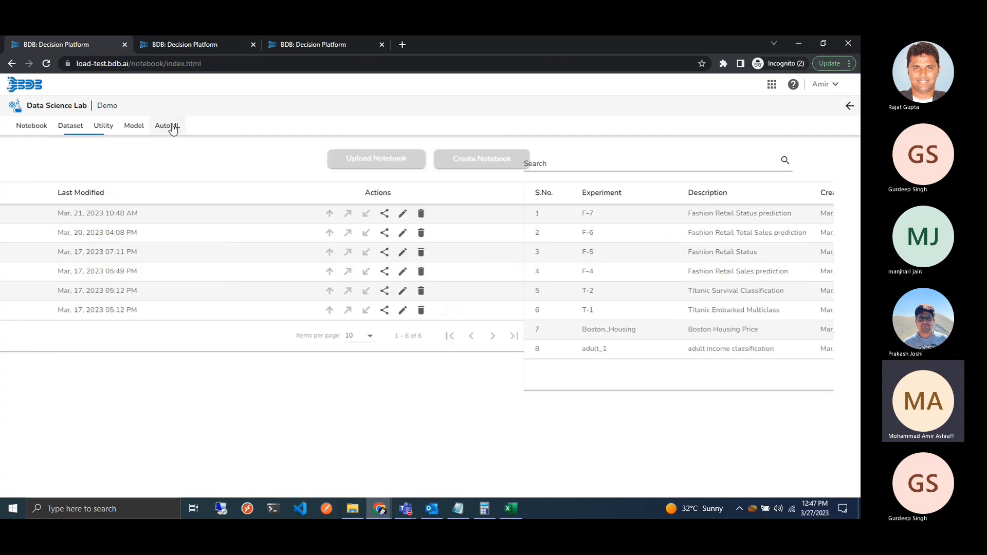